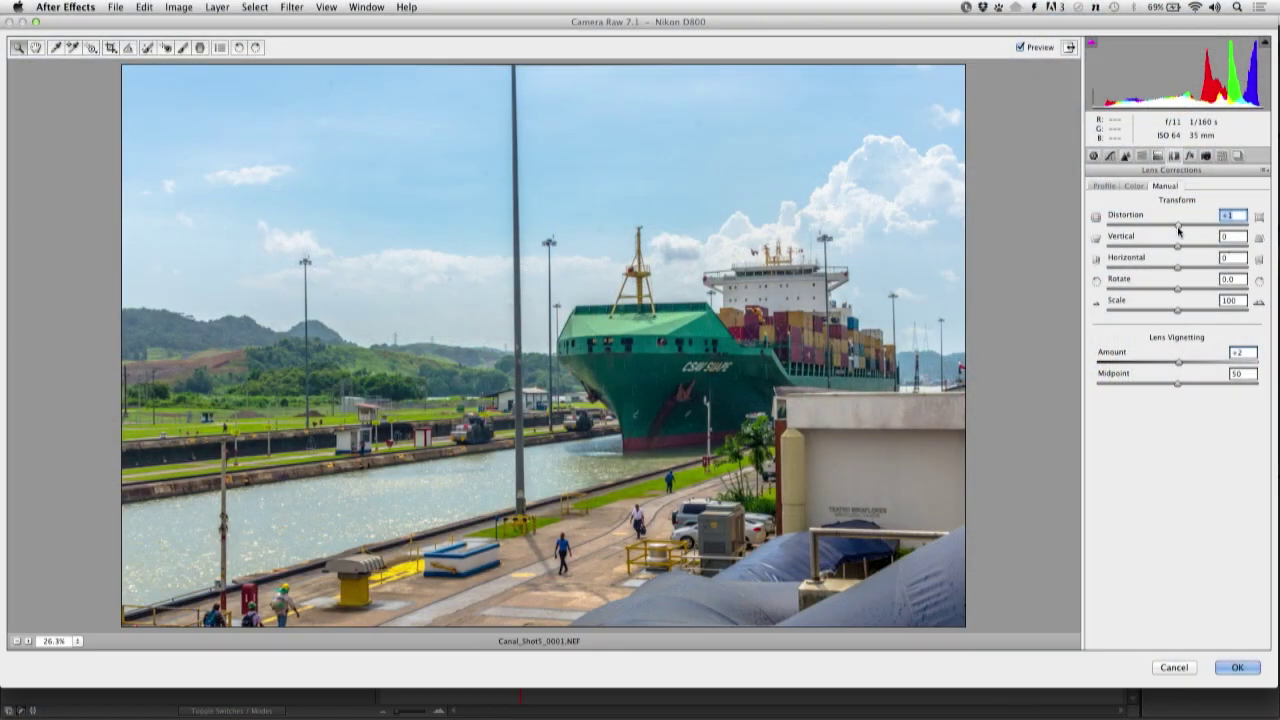
Step: Accept the Camera Raw lens corrections and import the Canal_Shot5 NEF sequence
{"action": "left_click", "coordinate": [1237, 667]}
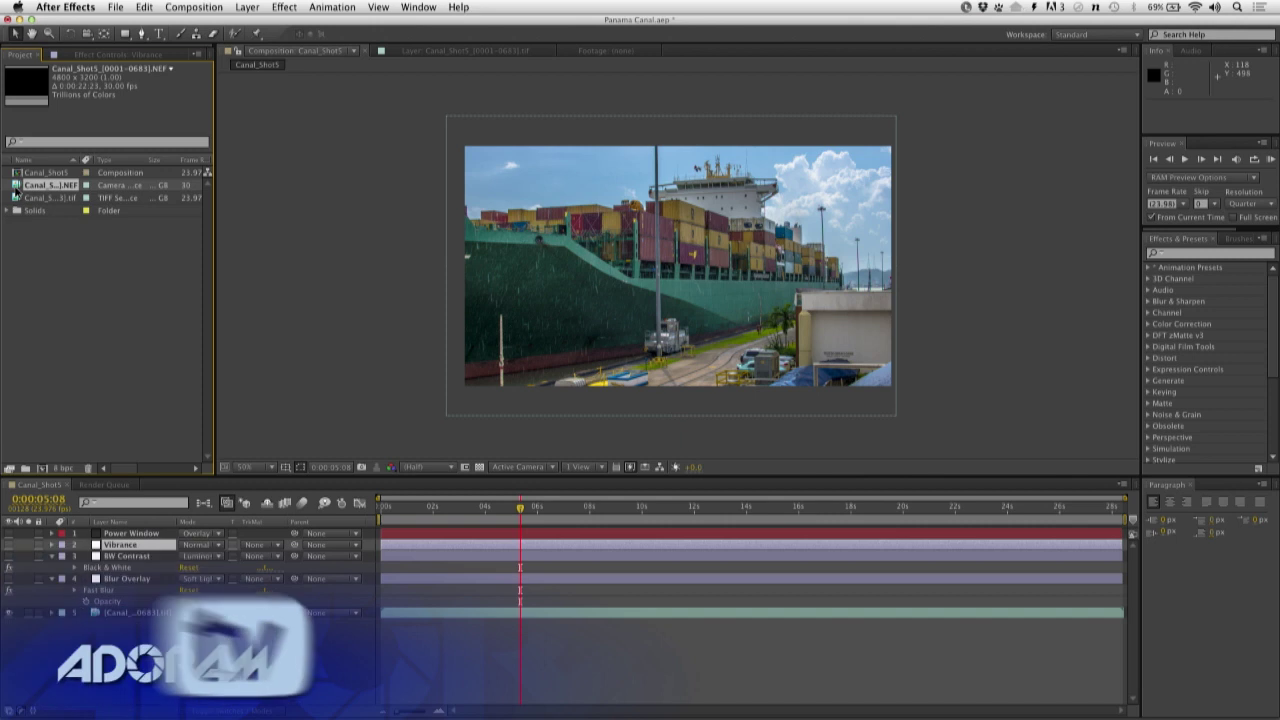
Step: Create the Canal_Shot6 composition from the NEF sequence, with the sequence as its only layer
{"action": "left_click", "coordinate": [43, 470]}
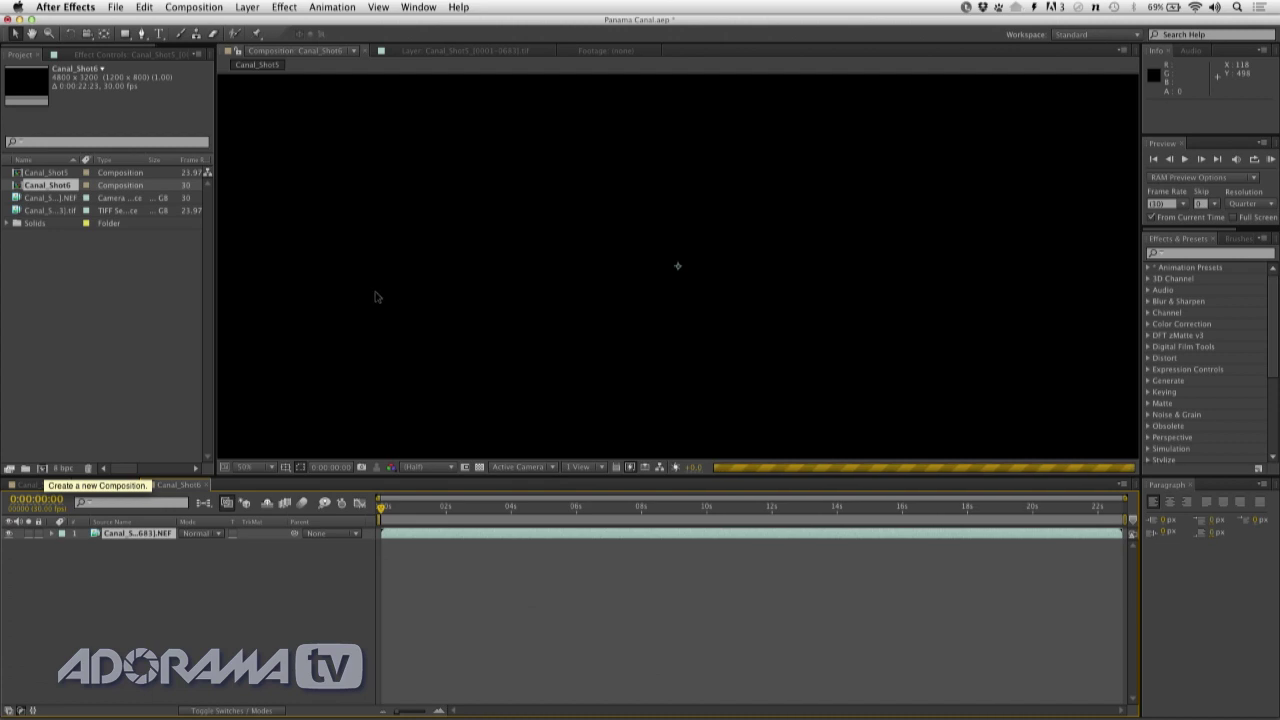
{"action": "left_click", "coordinate": [215, 7]}
Step: Apply the HDTV 1080 24 preset to Canal_Shot6 for 1920 × 1080 at 23.976 fps
{"action": "left_click", "coordinate": [225, 44]}
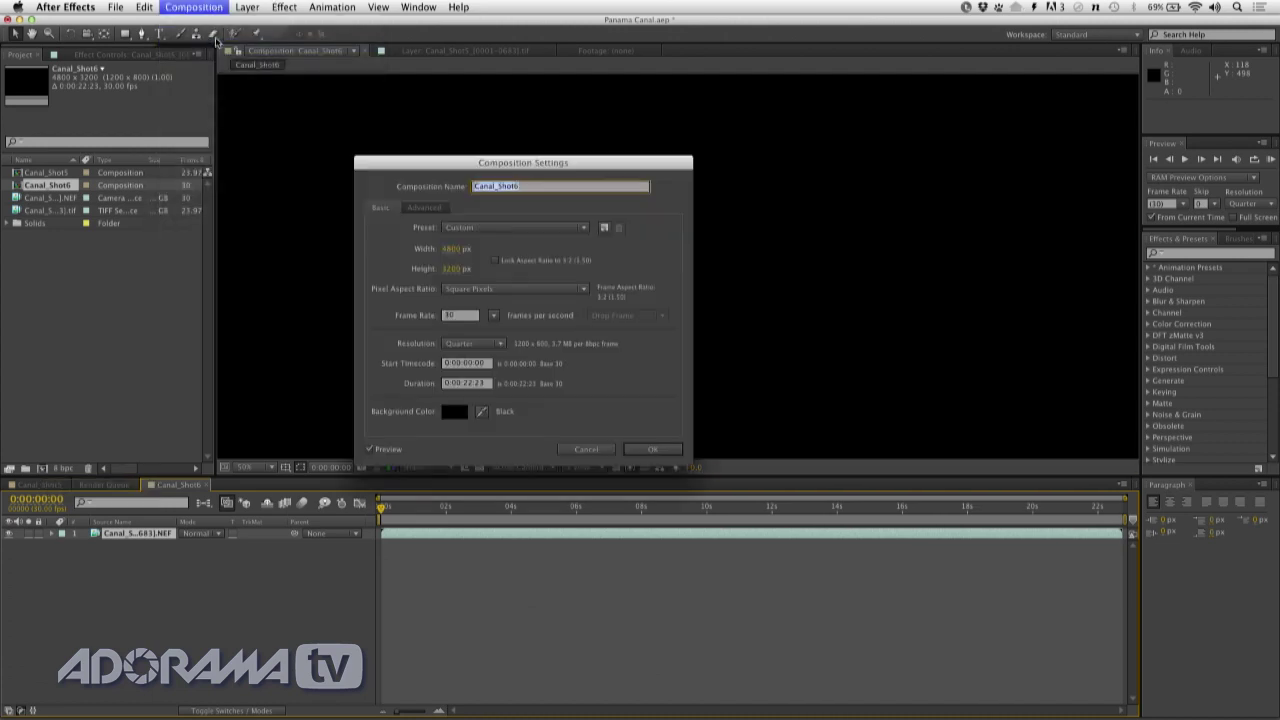
{"action": "left_click", "coordinate": [506, 229]}
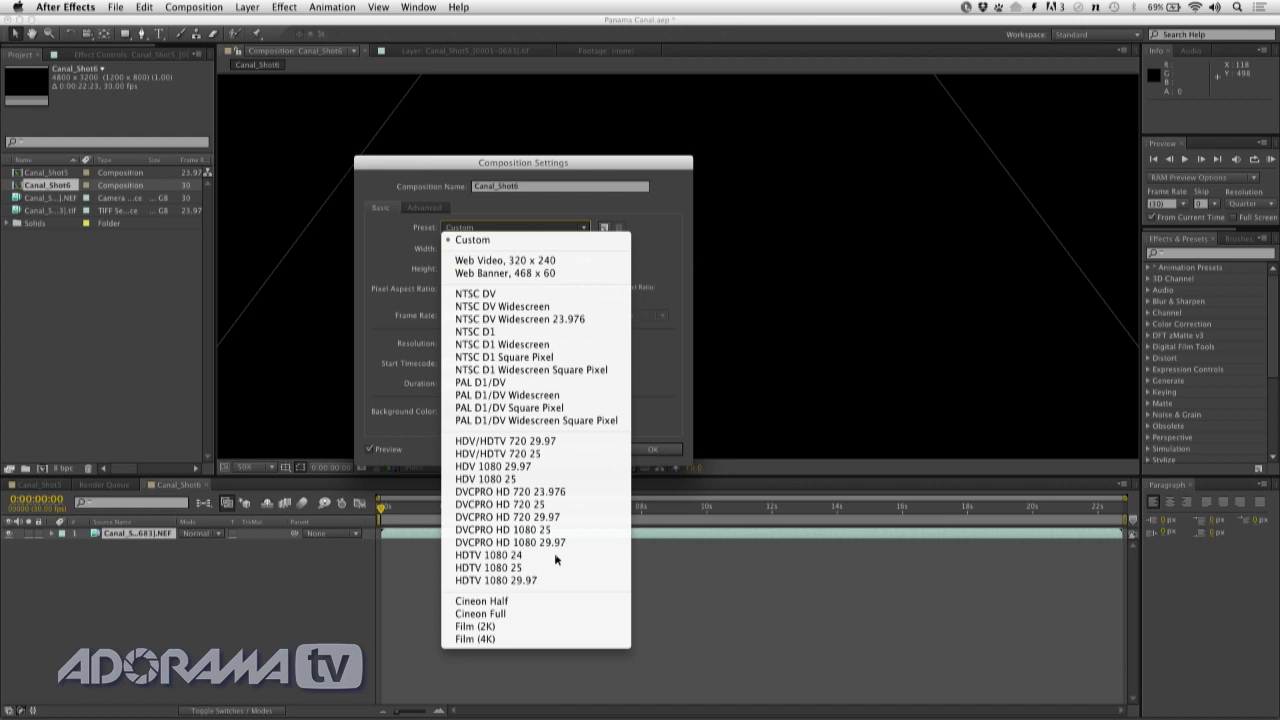
{"action": "left_click", "coordinate": [519, 556]}
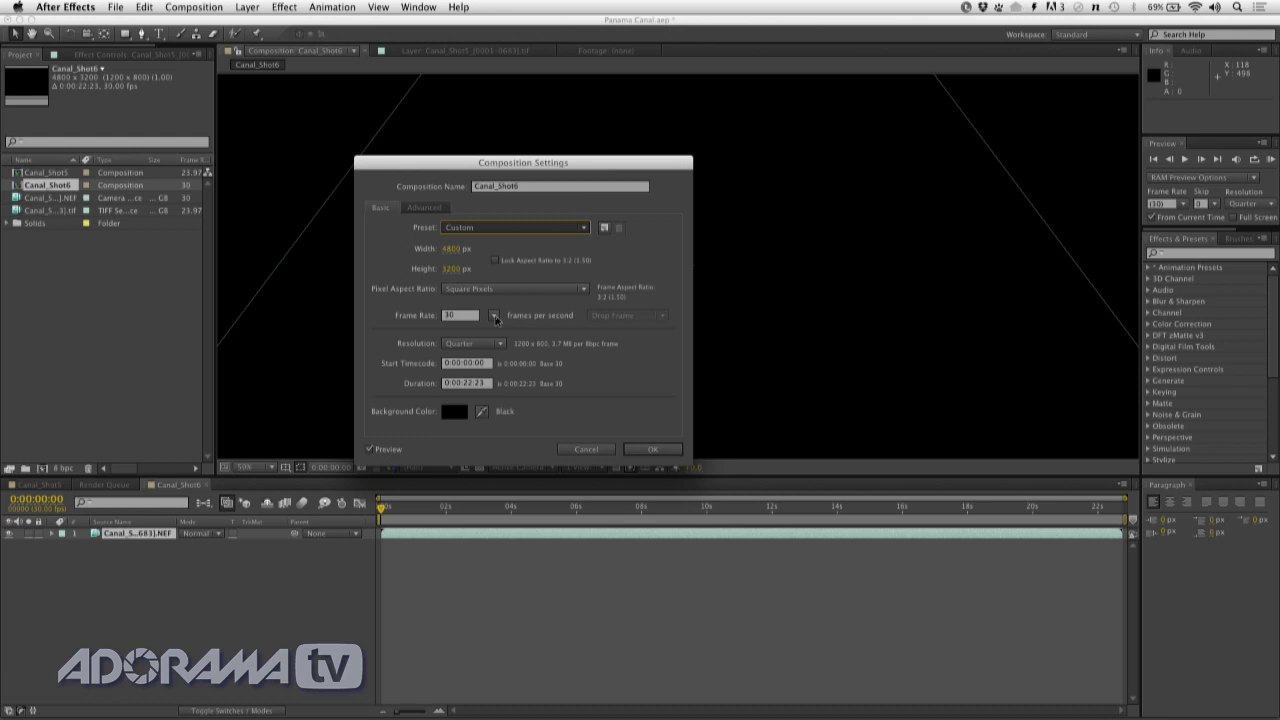
{"action": "left_click", "coordinate": [495, 318]}
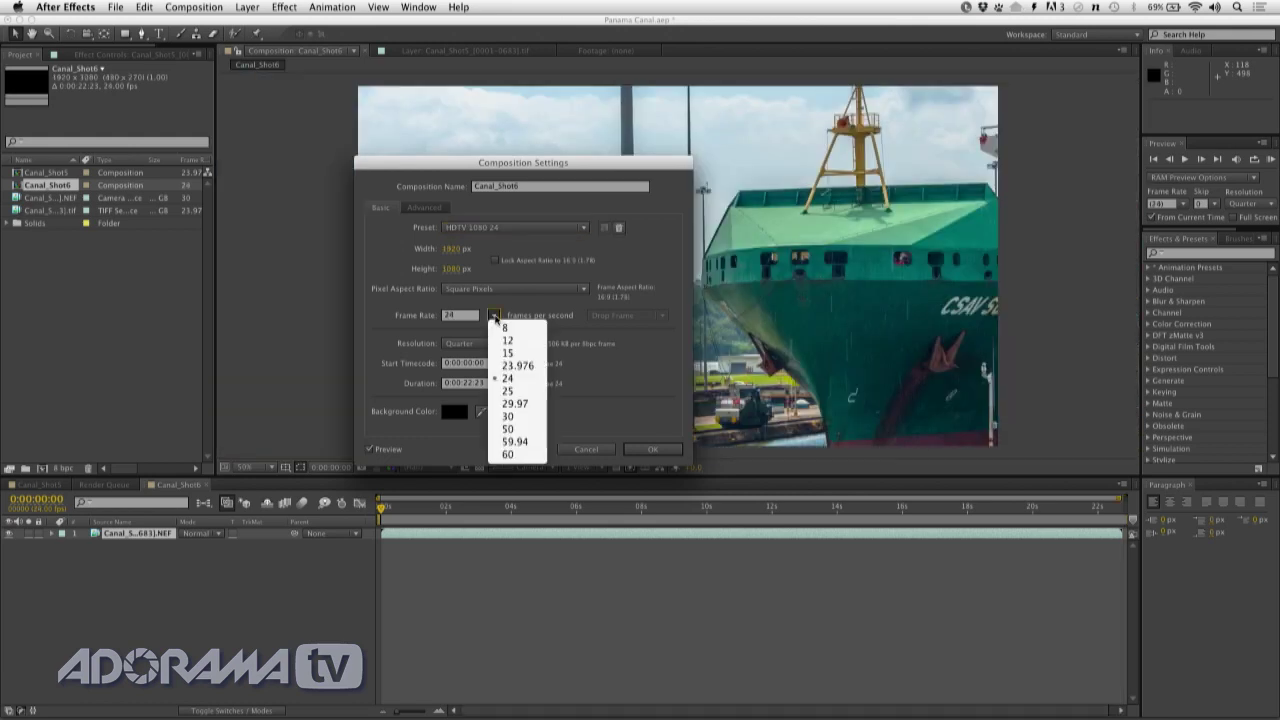
{"action": "left_click", "coordinate": [524, 367]}
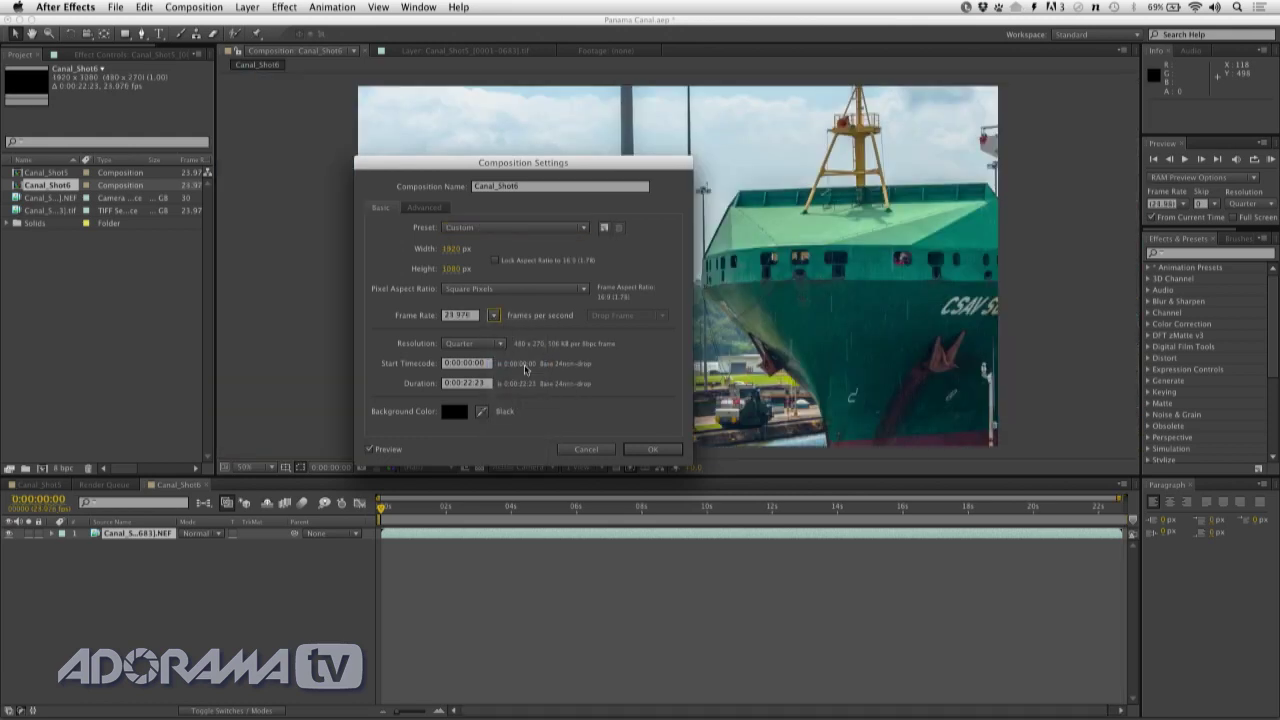
{"action": "left_click", "coordinate": [651, 449]}
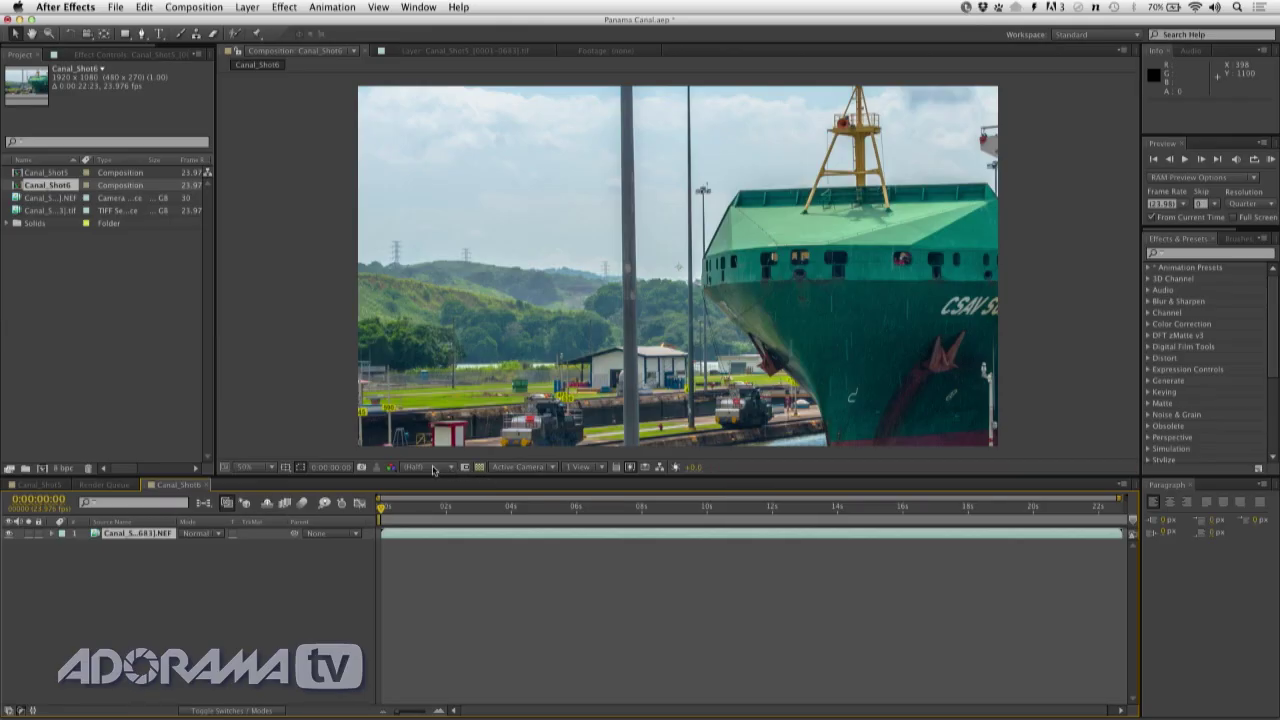
Step: Switch the preview to Quarter resolution and show the layer's Scale and Anchor Point properties
{"action": "left_click", "coordinate": [434, 468]}
{"action": "left_click", "coordinate": [447, 538]}
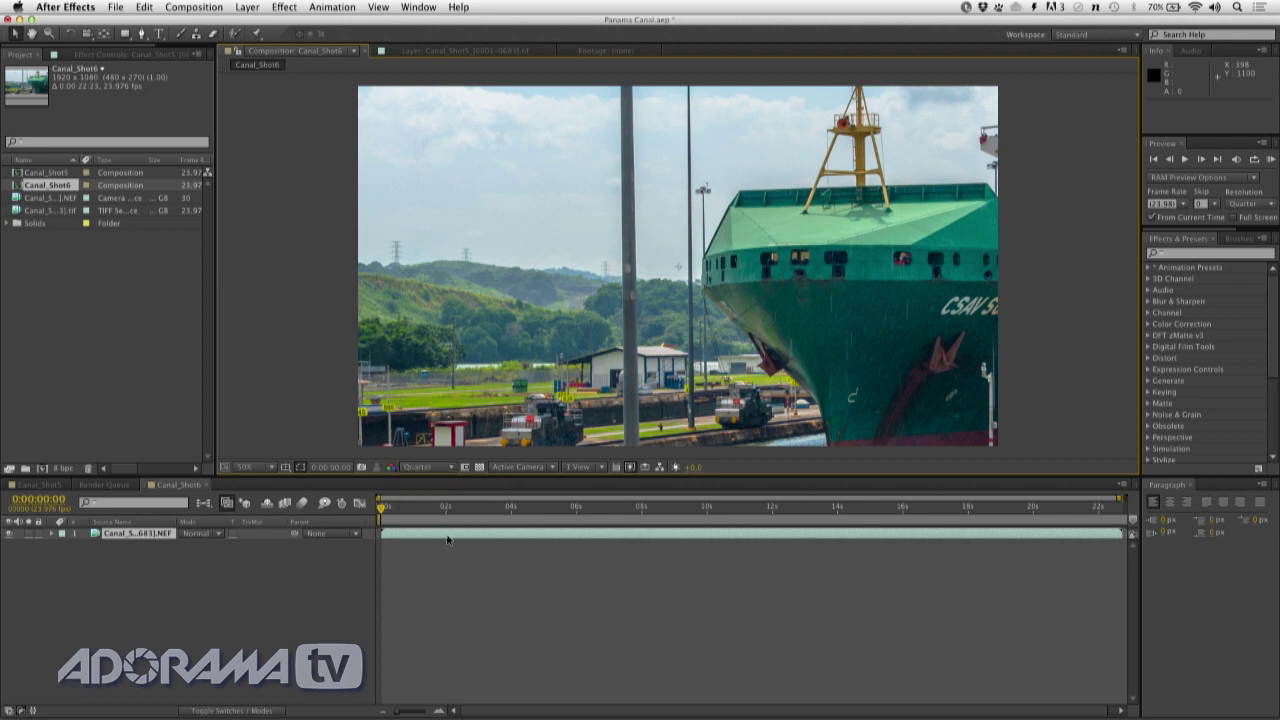
{"action": "left_click", "coordinate": [154, 540]}
{"action": "key", "text": "s"}
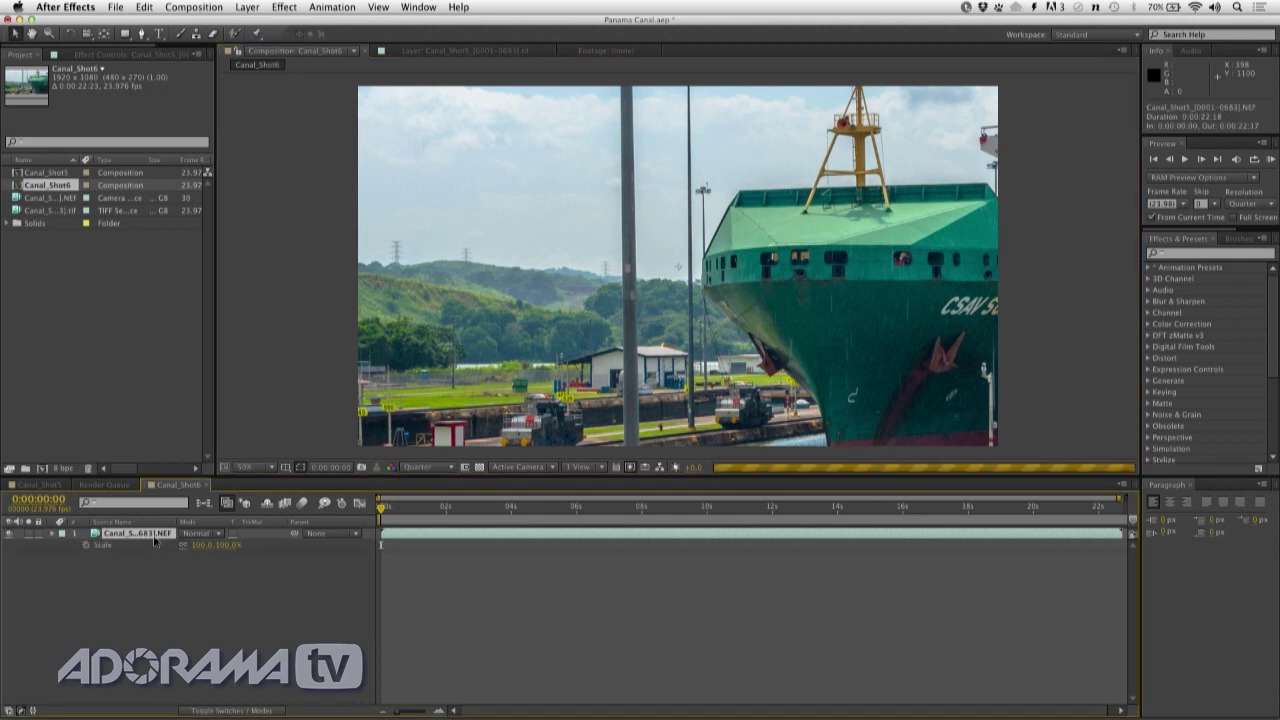
{"action": "key", "text": "shift+a"}
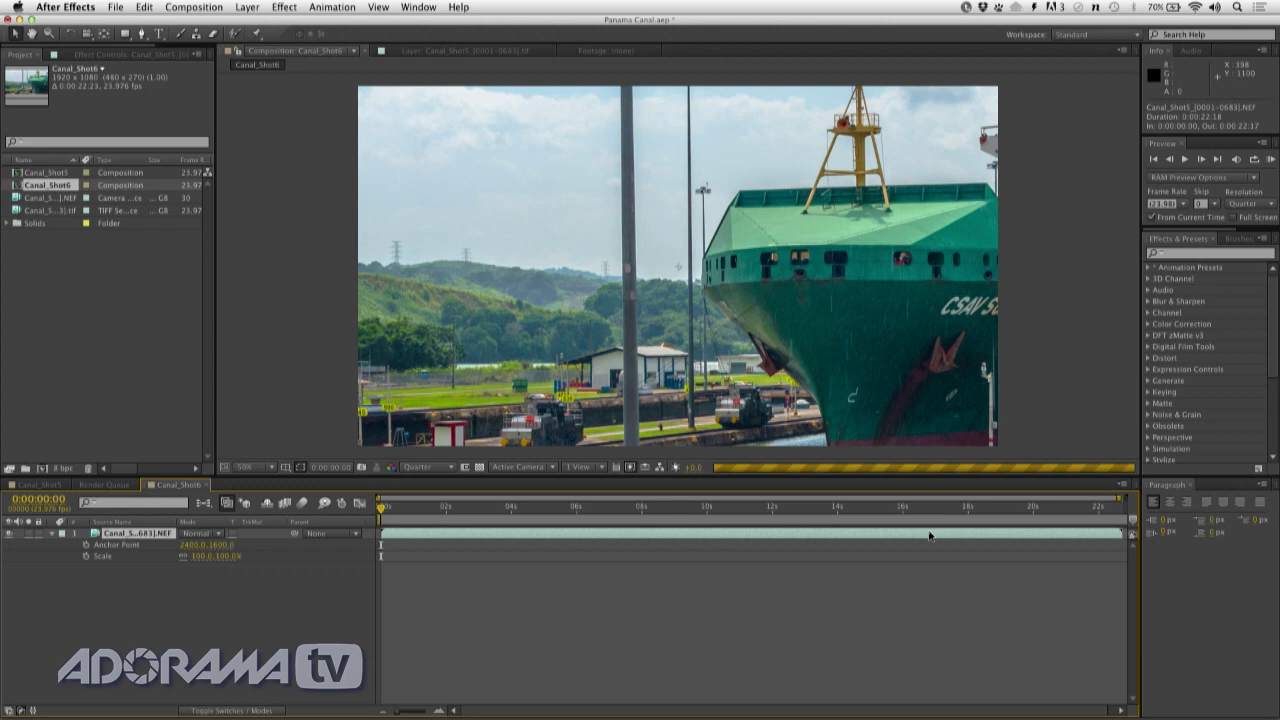
{"action": "left_click", "coordinate": [967, 514]}
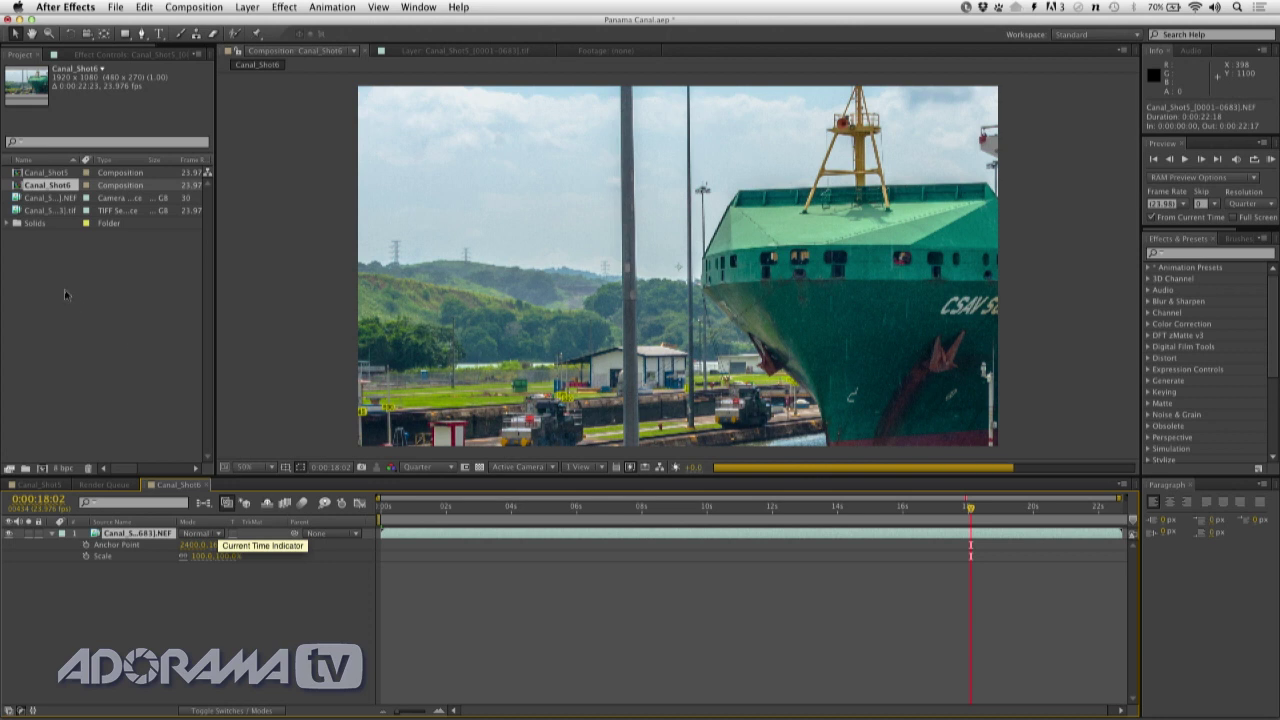
{"action": "left_click", "coordinate": [15, 197]}
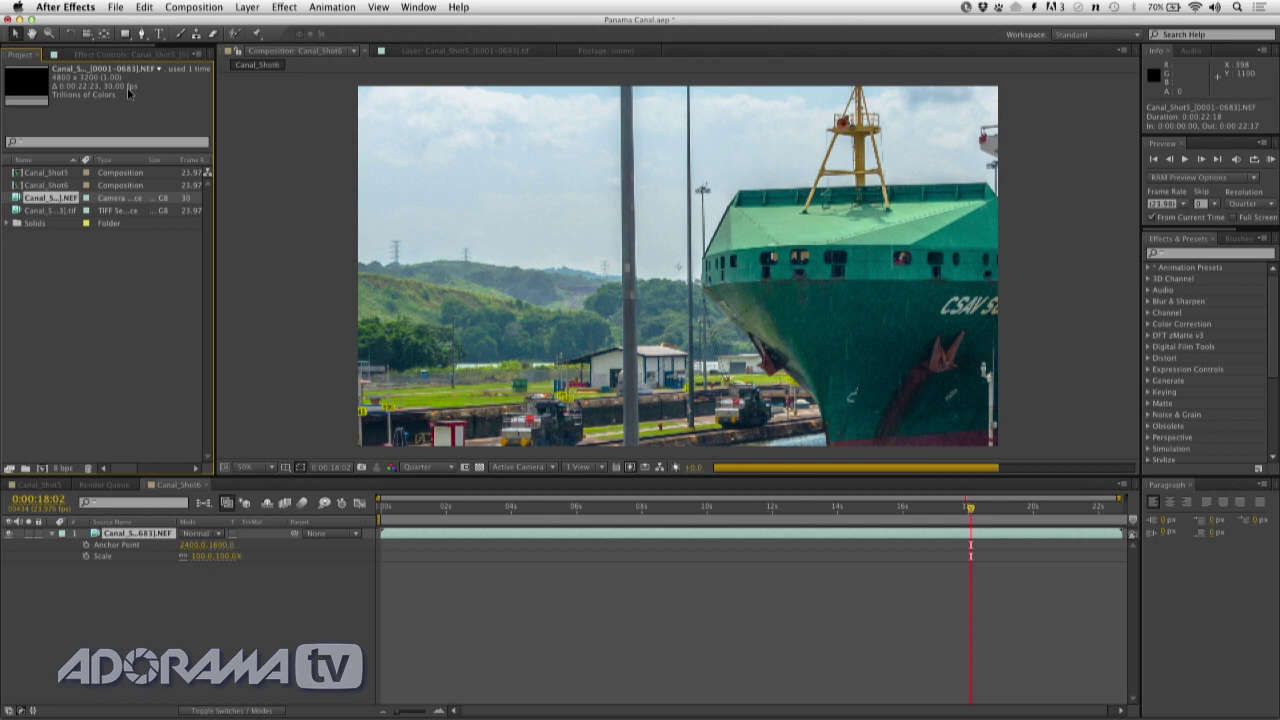
Step: Interpret the NEF footage at 23.976 fps instead of 30
{"action": "left_click", "coordinate": [115, 7]}
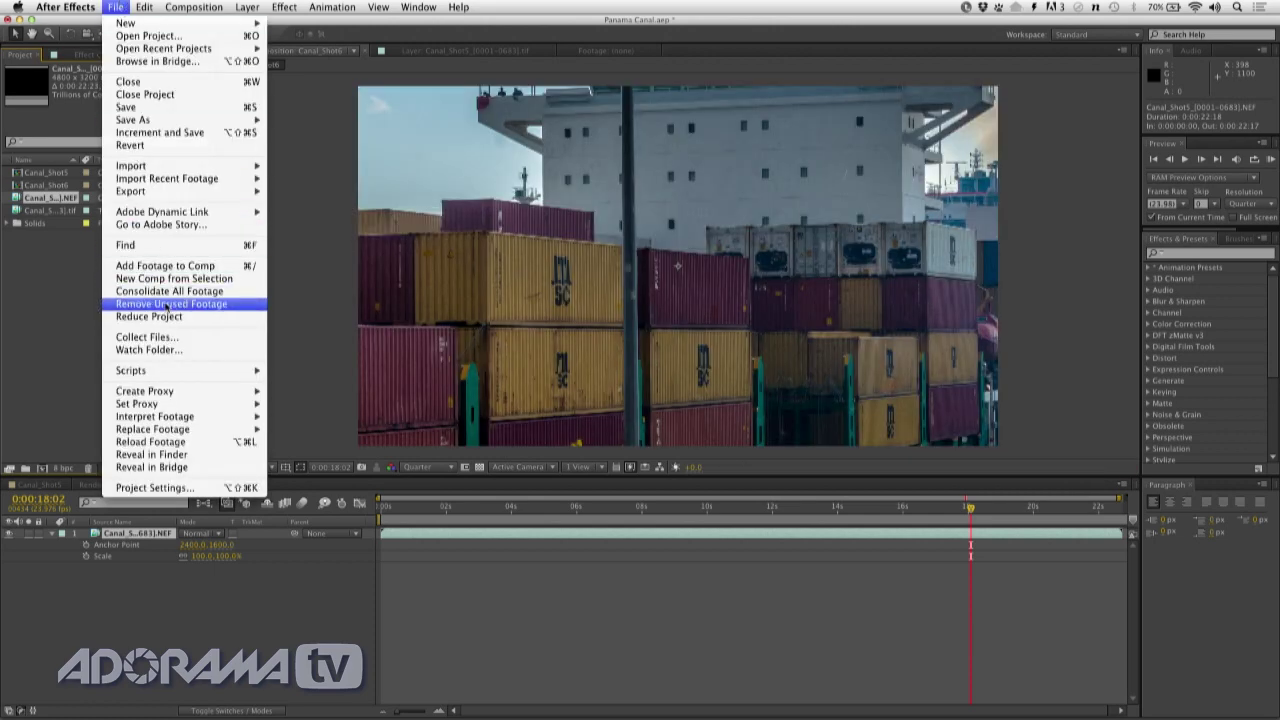
{"action": "mouse_move", "coordinate": [166, 418]}
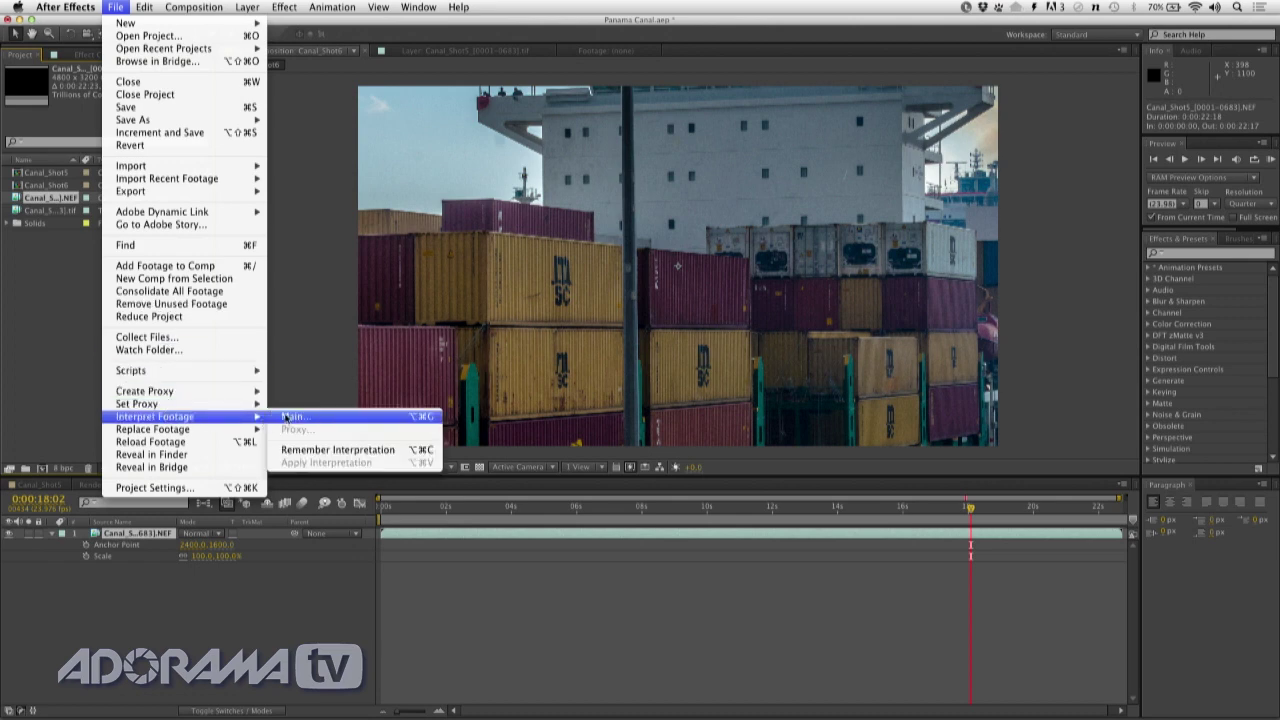
{"action": "left_click", "coordinate": [295, 416]}
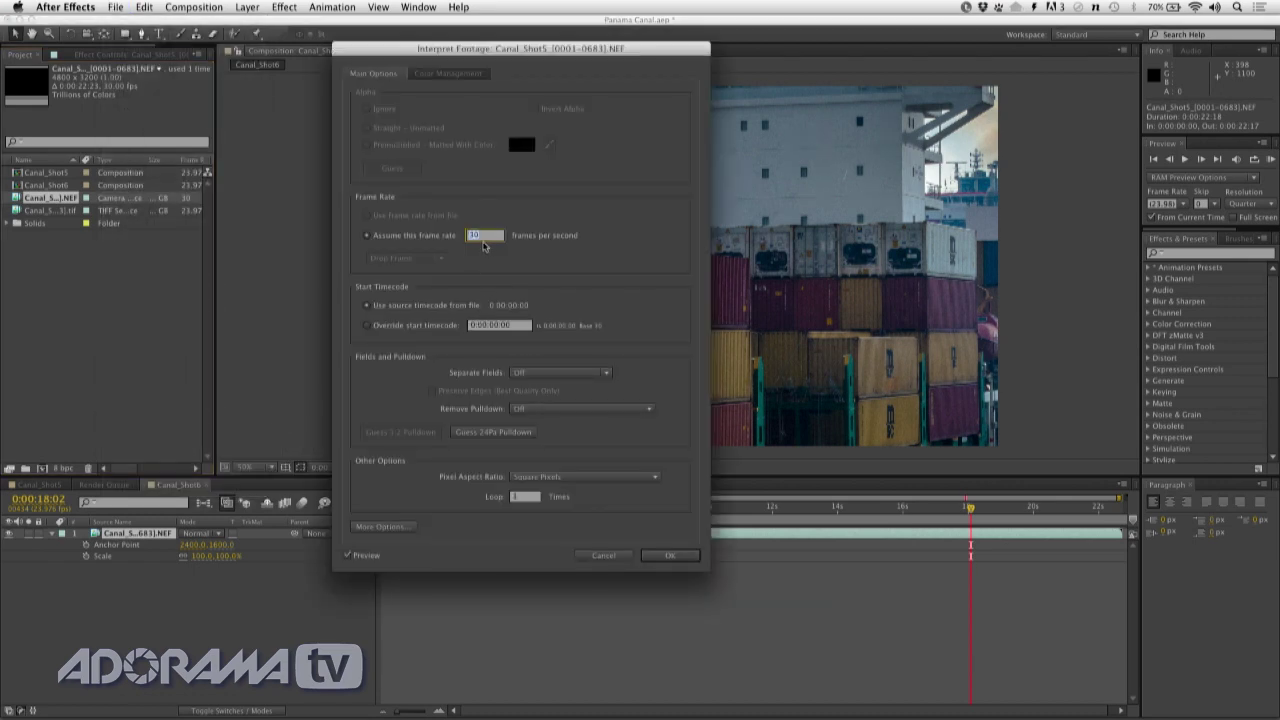
{"action": "type", "text": "23.976"}
{"action": "left_click", "coordinate": [674, 555]}
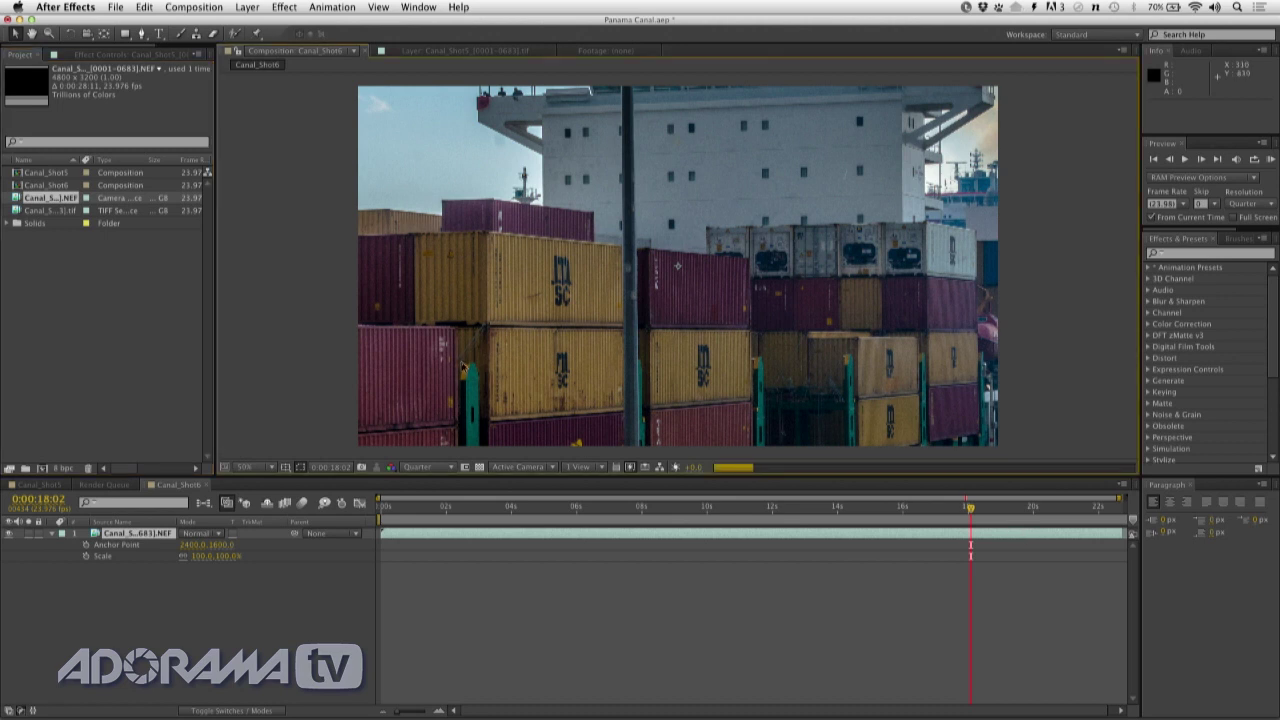
Step: Lengthen the Canal_Shot6 duration in Composition Settings
{"action": "key", "text": "Caps_Lock"}
{"action": "left_click", "coordinate": [214, 7]}
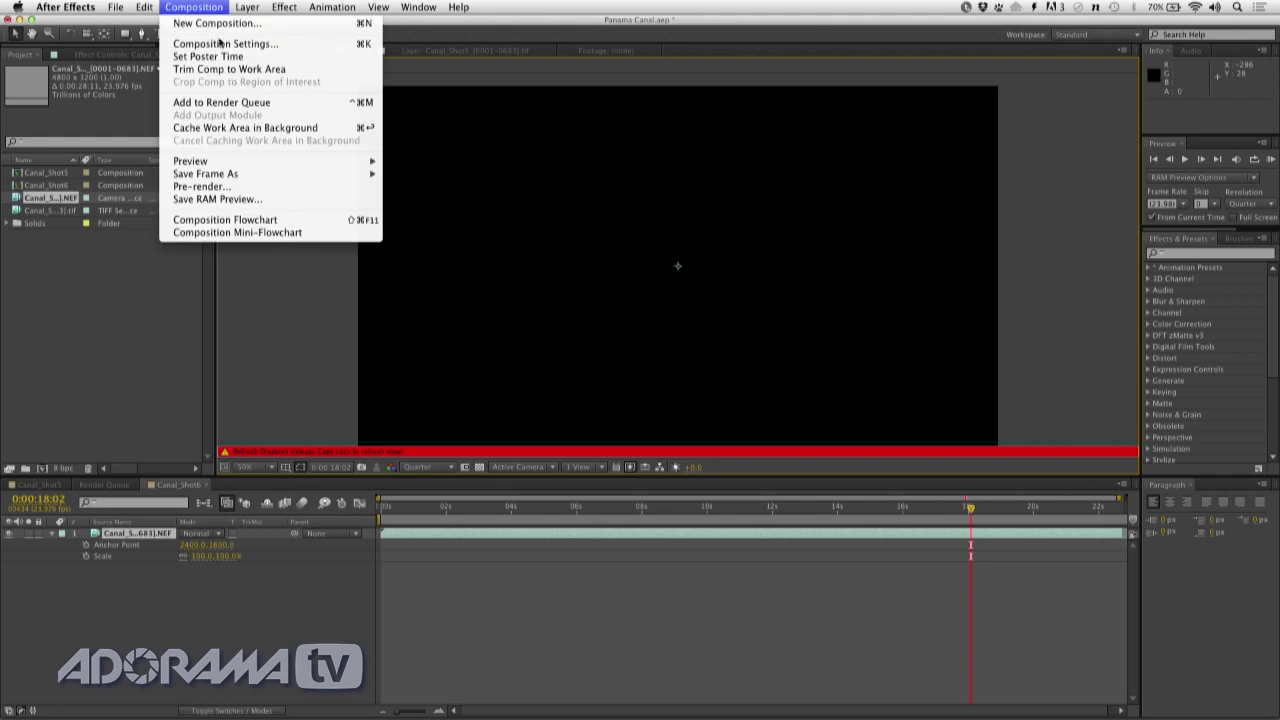
{"action": "left_click", "coordinate": [222, 46]}
{"action": "left_click", "coordinate": [486, 383]}
{"action": "double_click", "coordinate": [486, 383]}
{"action": "type", "text": "10"}
{"action": "key", "text": "Return"}
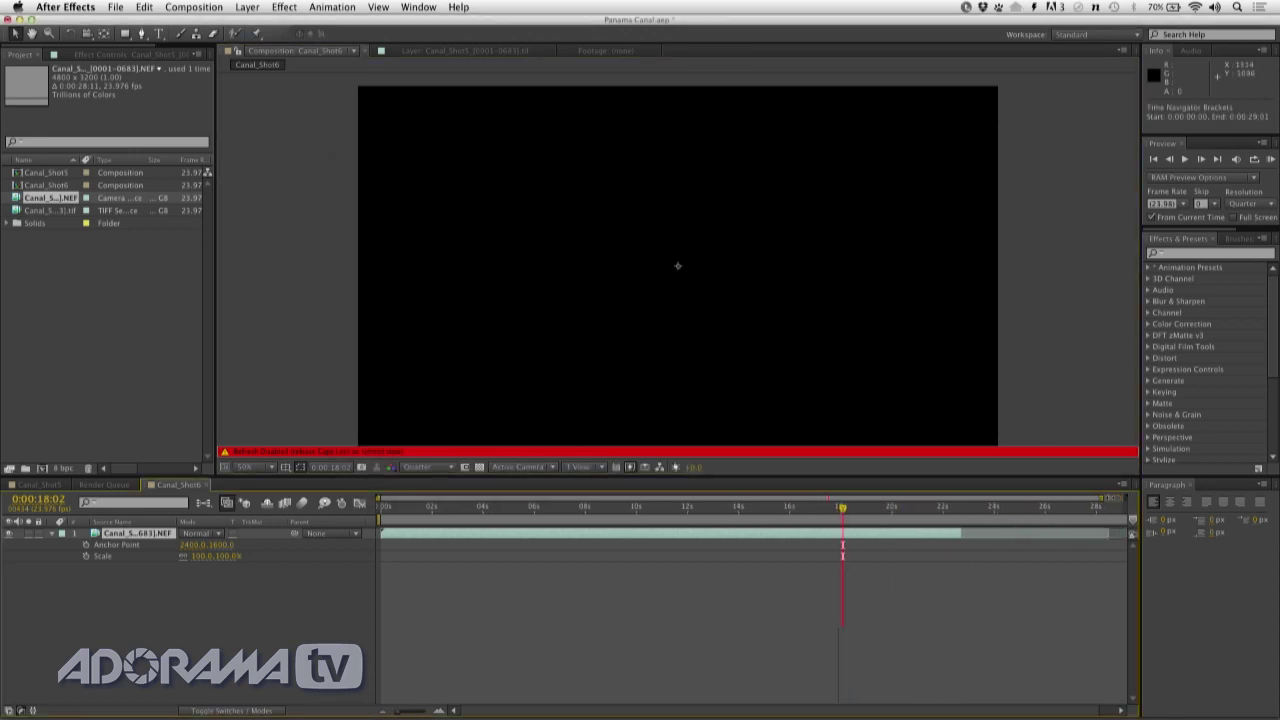
Step: Extend the layer to its full length and trim the comp duration to 0:00:28:10
{"action": "left_click_drag", "start_coordinate": [946, 534], "coordinate": [1086, 533]}
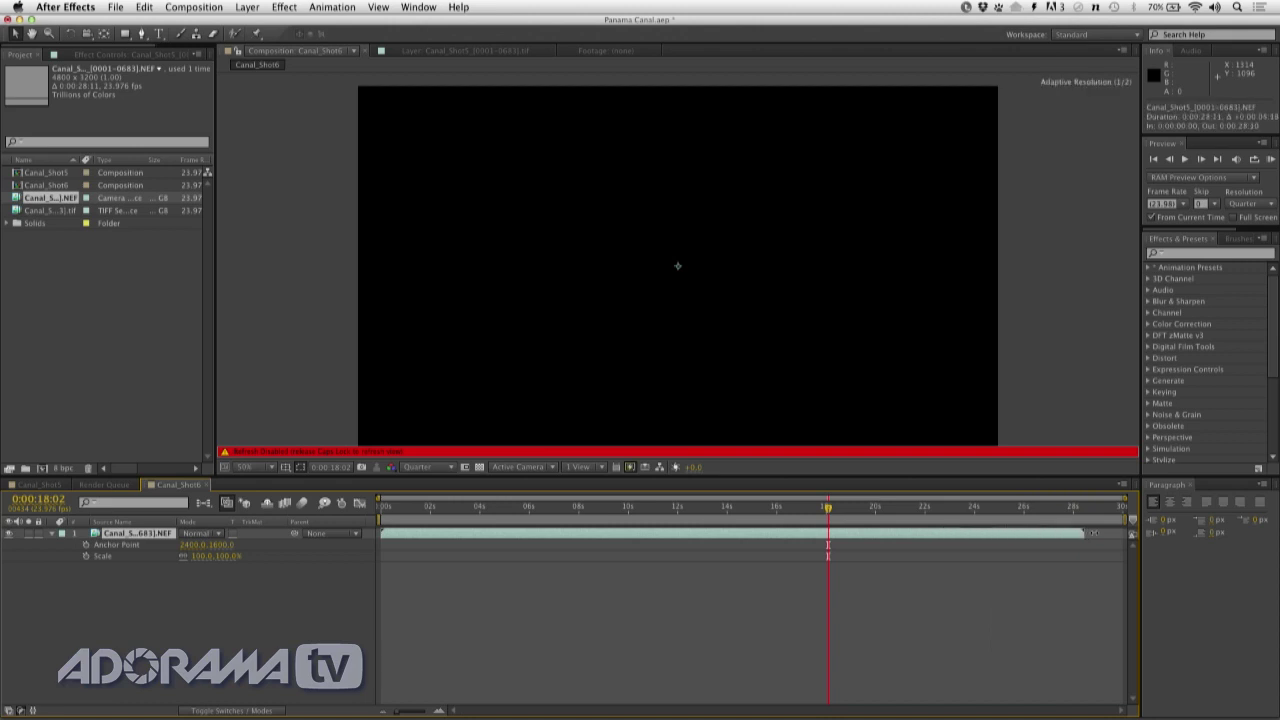
{"action": "key", "text": "o"}
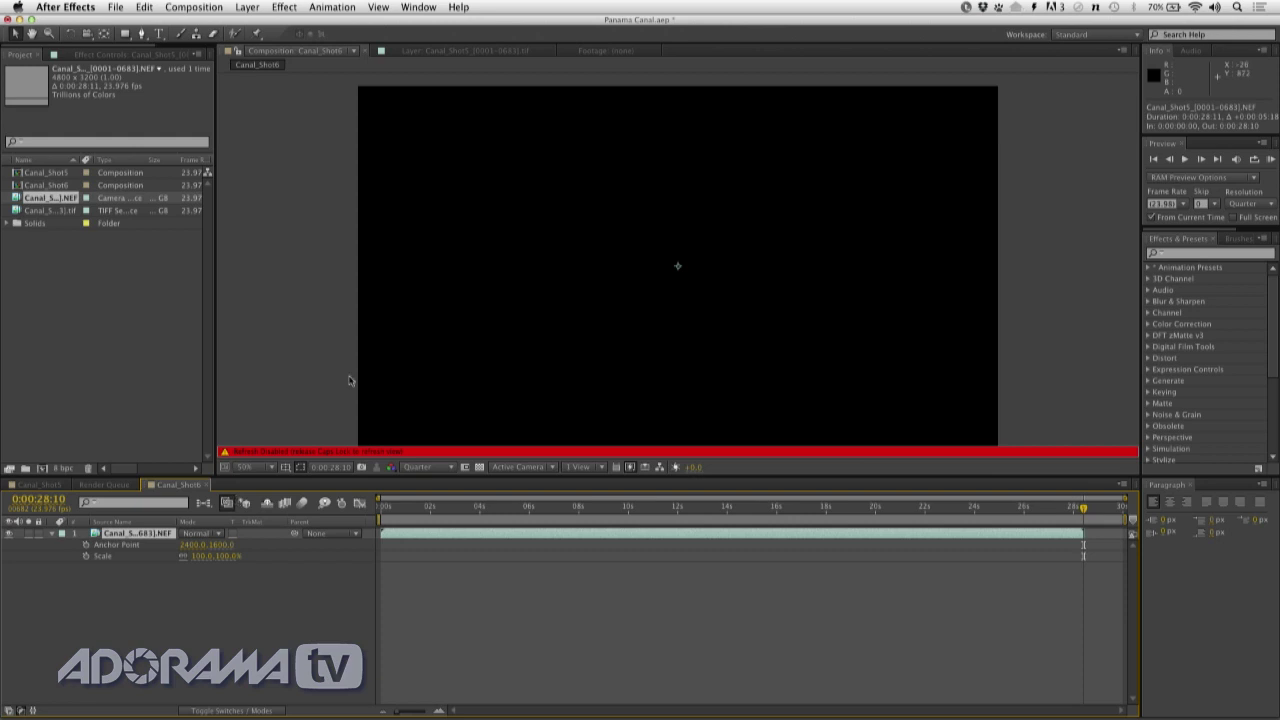
{"action": "key", "text": "super+k"}
{"action": "key", "text": "Tab"}
{"action": "key", "text": "Tab"}
{"action": "key", "text": "Tab"}
{"action": "key", "text": "Tab"}
{"action": "key", "text": "Tab"}
{"action": "key", "text": "Tab"}
{"action": "key", "text": "Tab"}
{"action": "key", "text": "Tab"}
{"action": "key", "text": "Tab"}
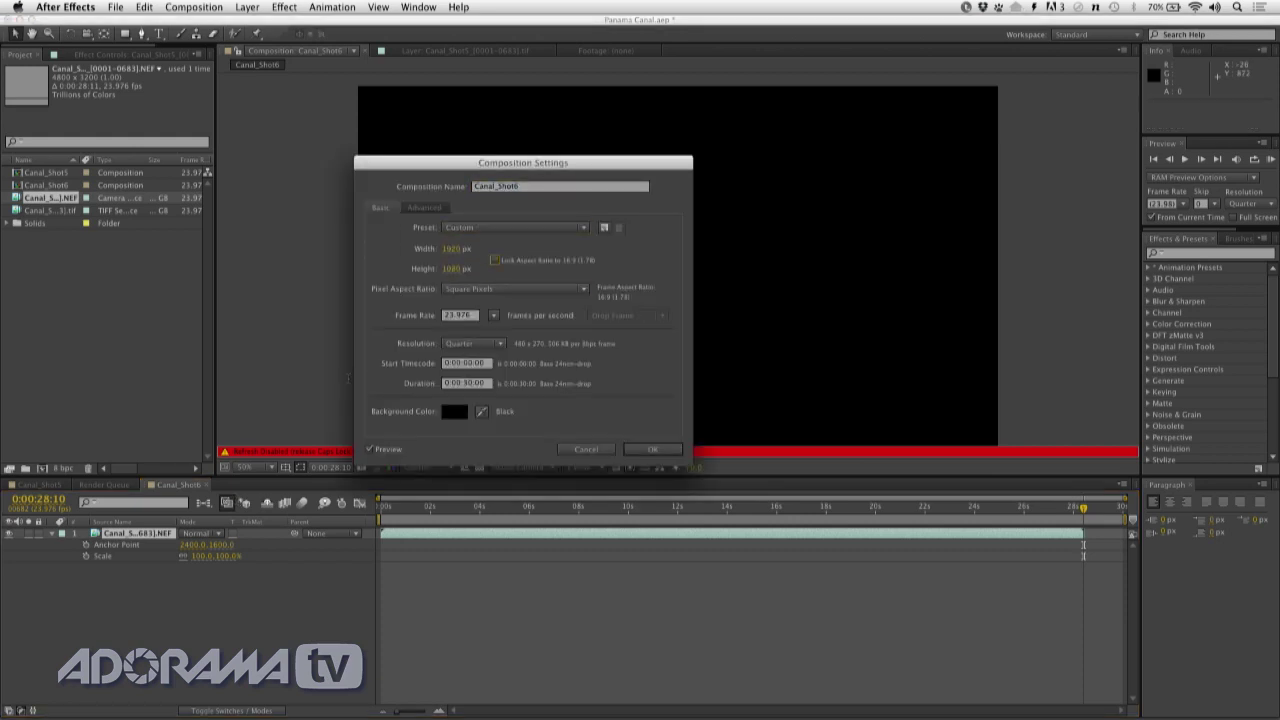
{"action": "type", "text": "2810"}
{"action": "key", "text": "Return"}
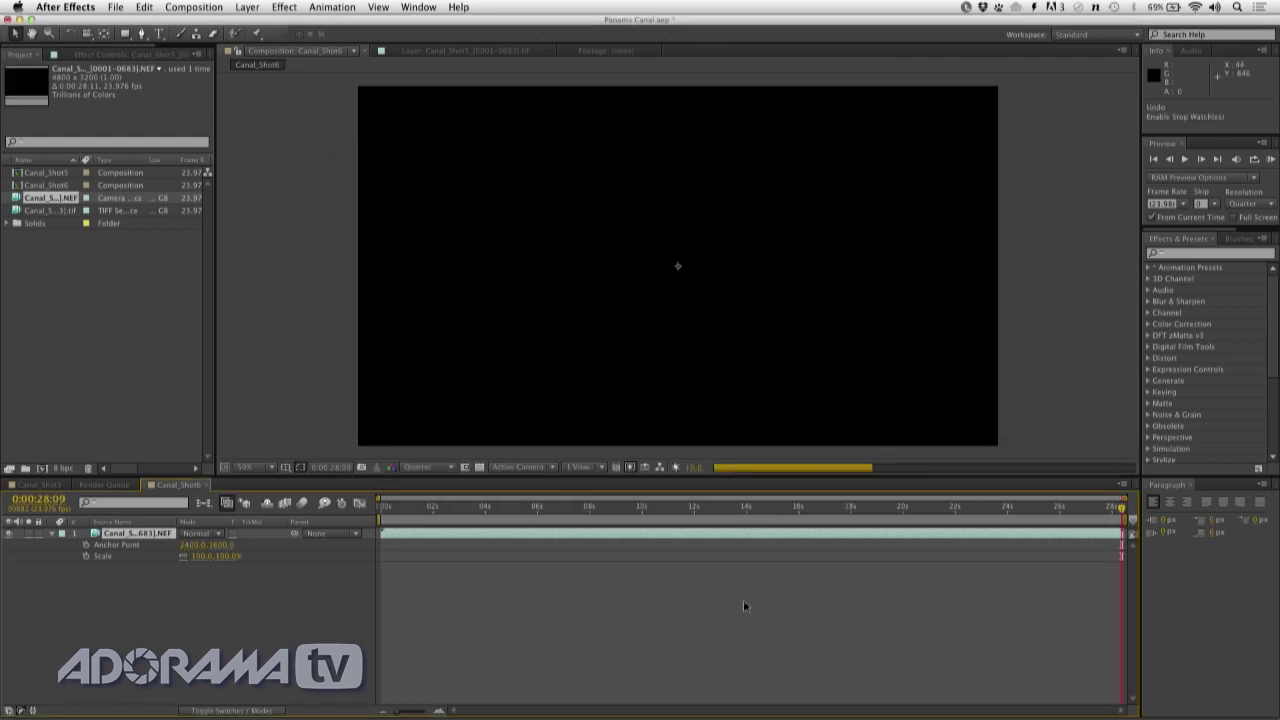
Step: At about 22s, keyframe Scale at 40% and Anchor Point at 2400, 1542, then preview
{"action": "left_click", "coordinate": [955, 515]}
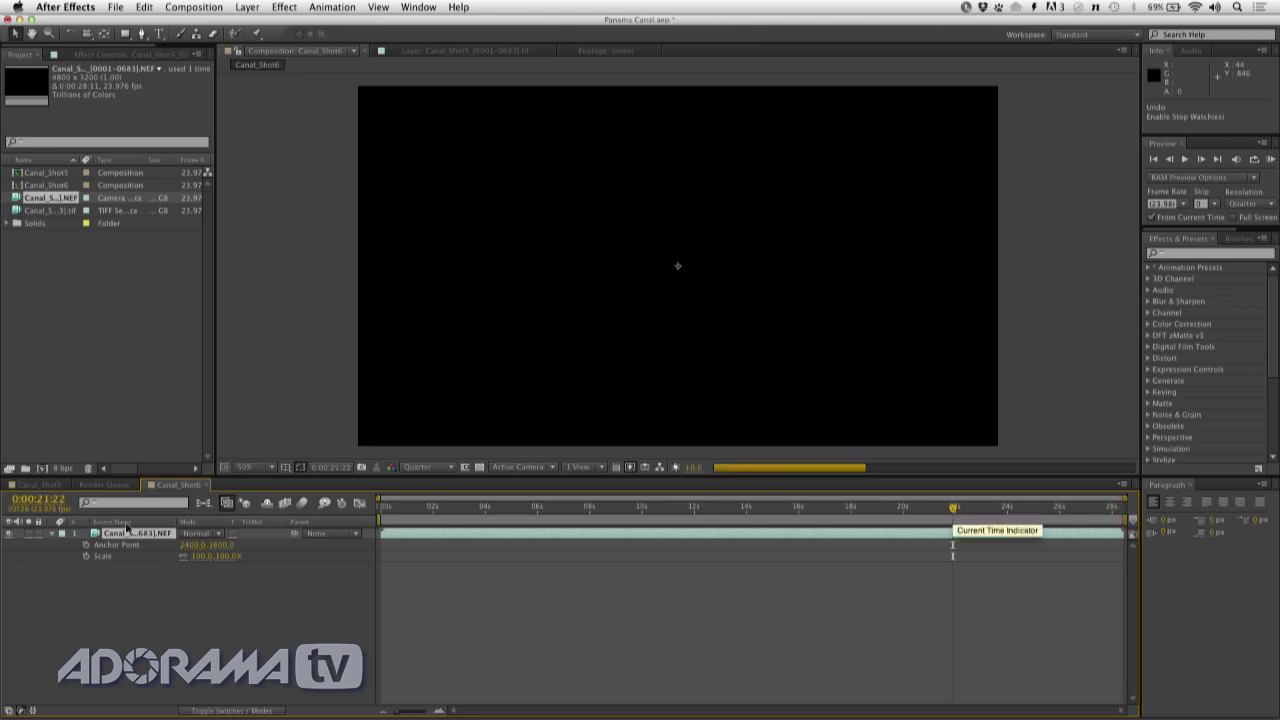
{"action": "left_click", "coordinate": [85, 556]}
{"action": "left_click", "coordinate": [85, 545]}
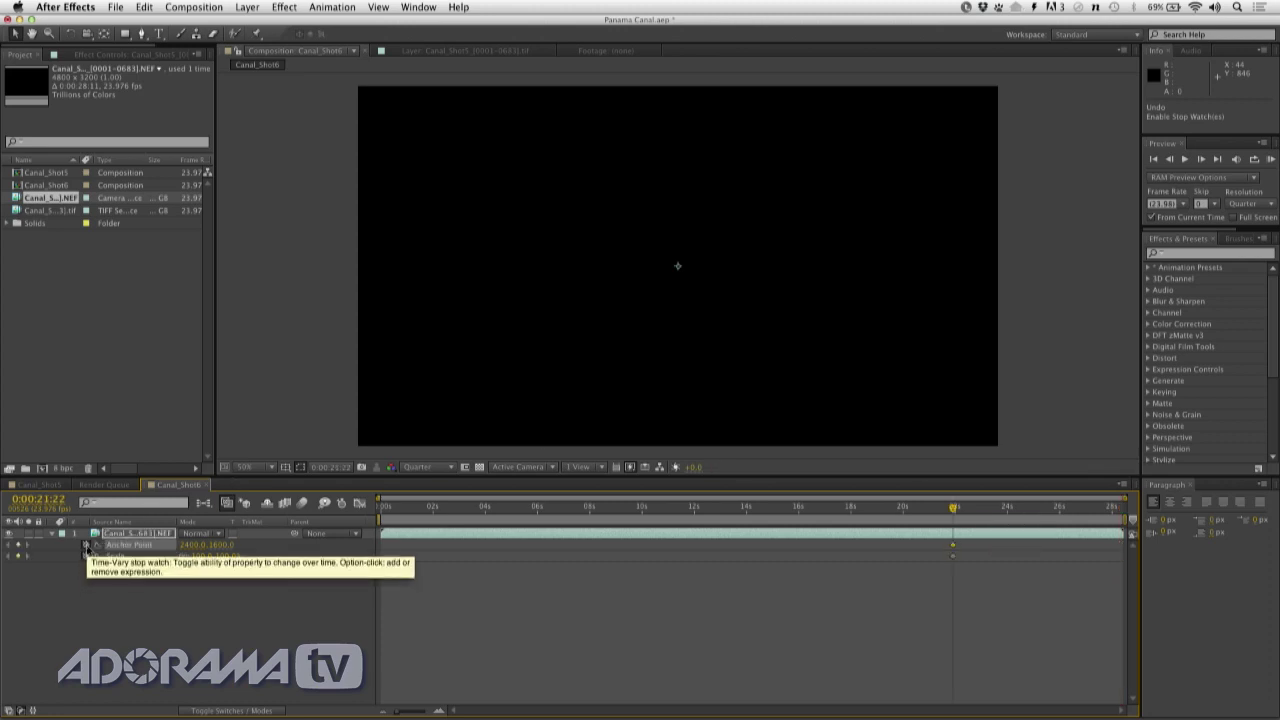
{"action": "left_click", "coordinate": [198, 557]}
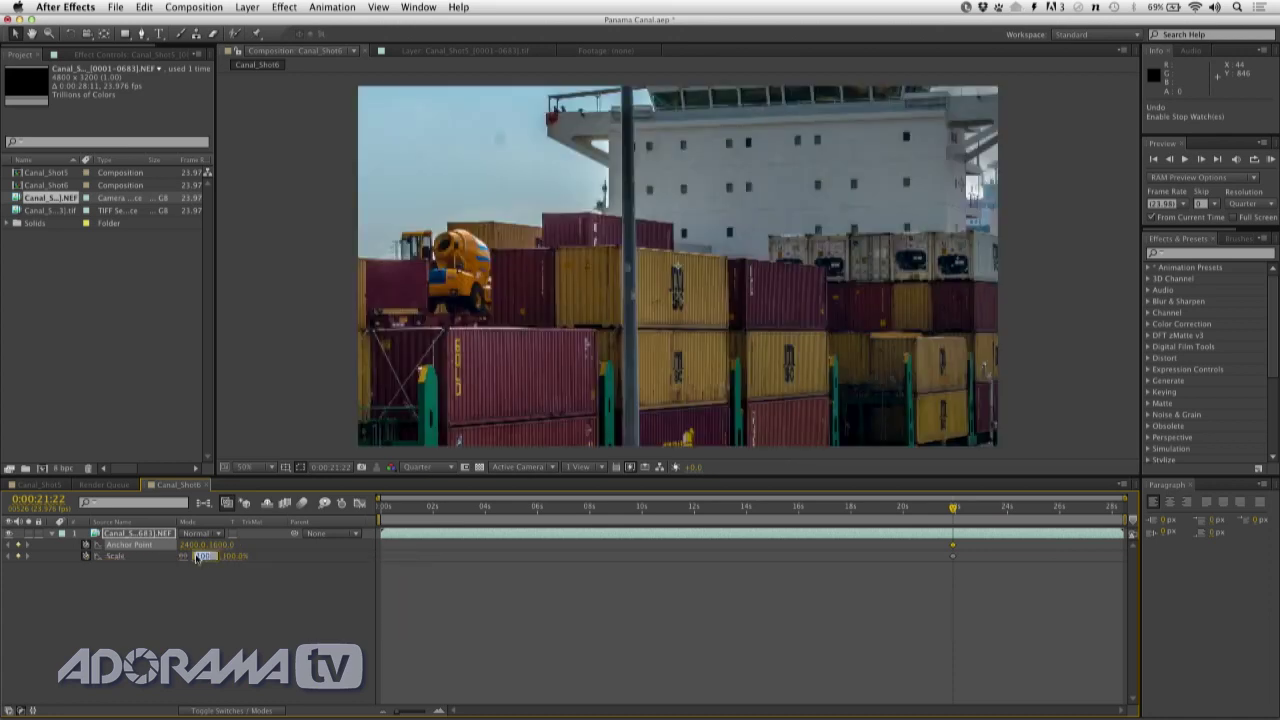
{"action": "type", "text": "30"}
{"action": "key", "text": "Return"}
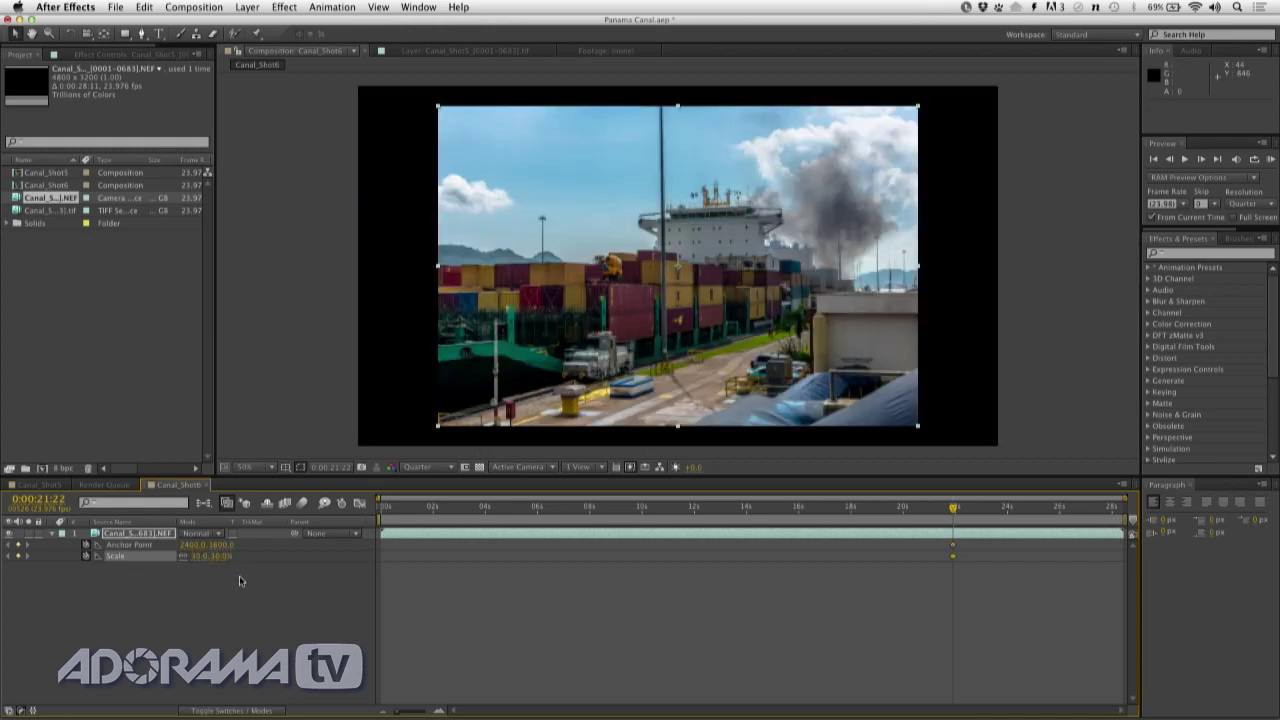
{"action": "left_click_drag", "start_coordinate": [196, 556], "coordinate": [216, 556]}
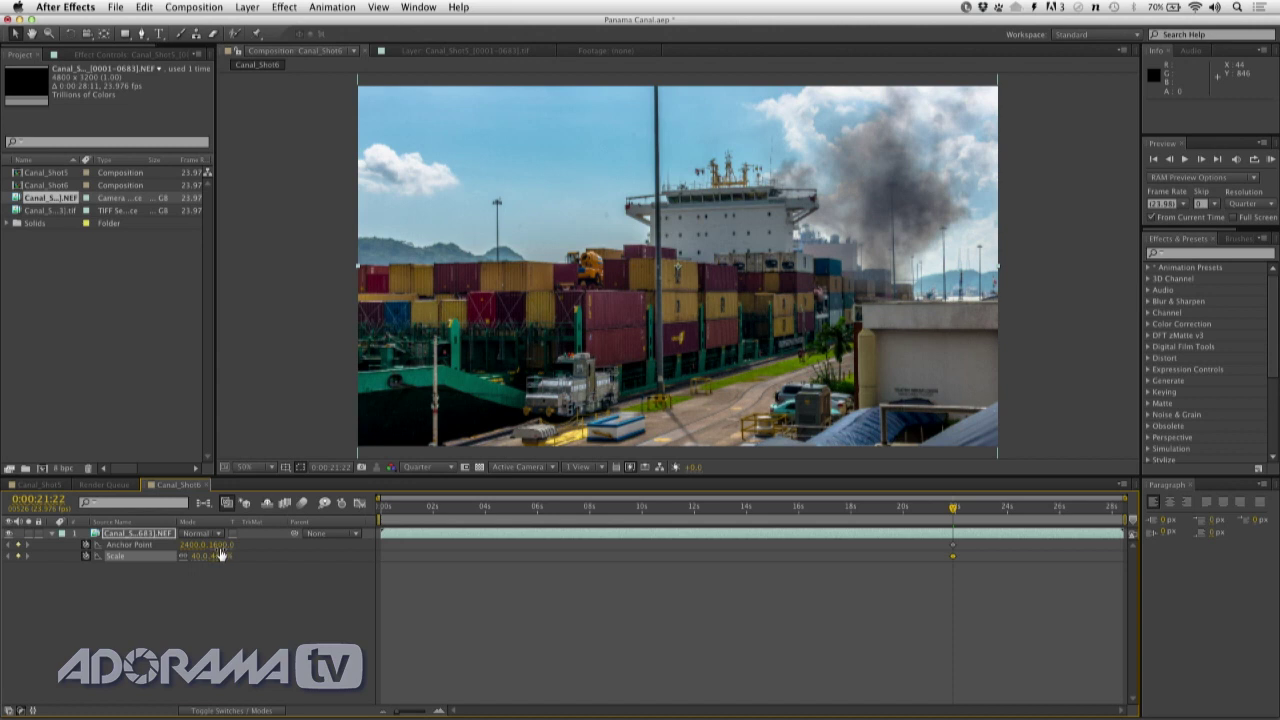
{"action": "left_click_drag", "start_coordinate": [220, 546], "coordinate": [200, 528]}
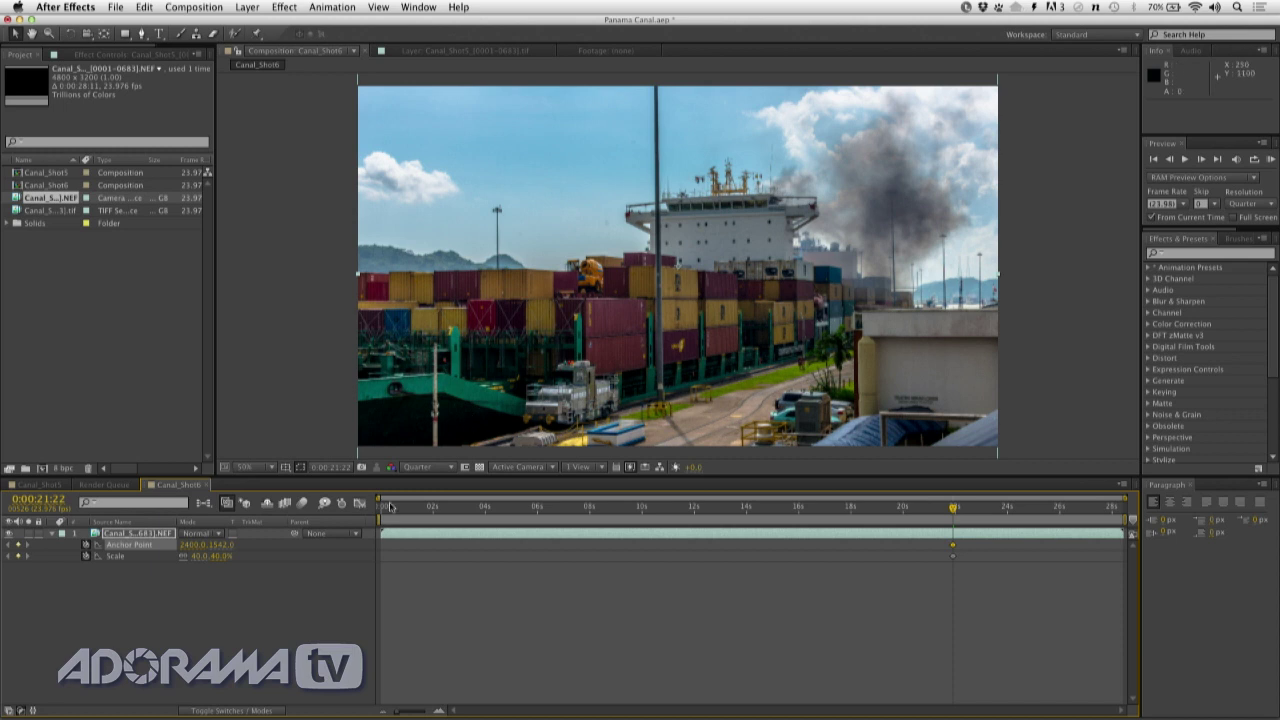
{"action": "left_click", "coordinate": [386, 509]}
{"action": "key", "text": "KP_0"}
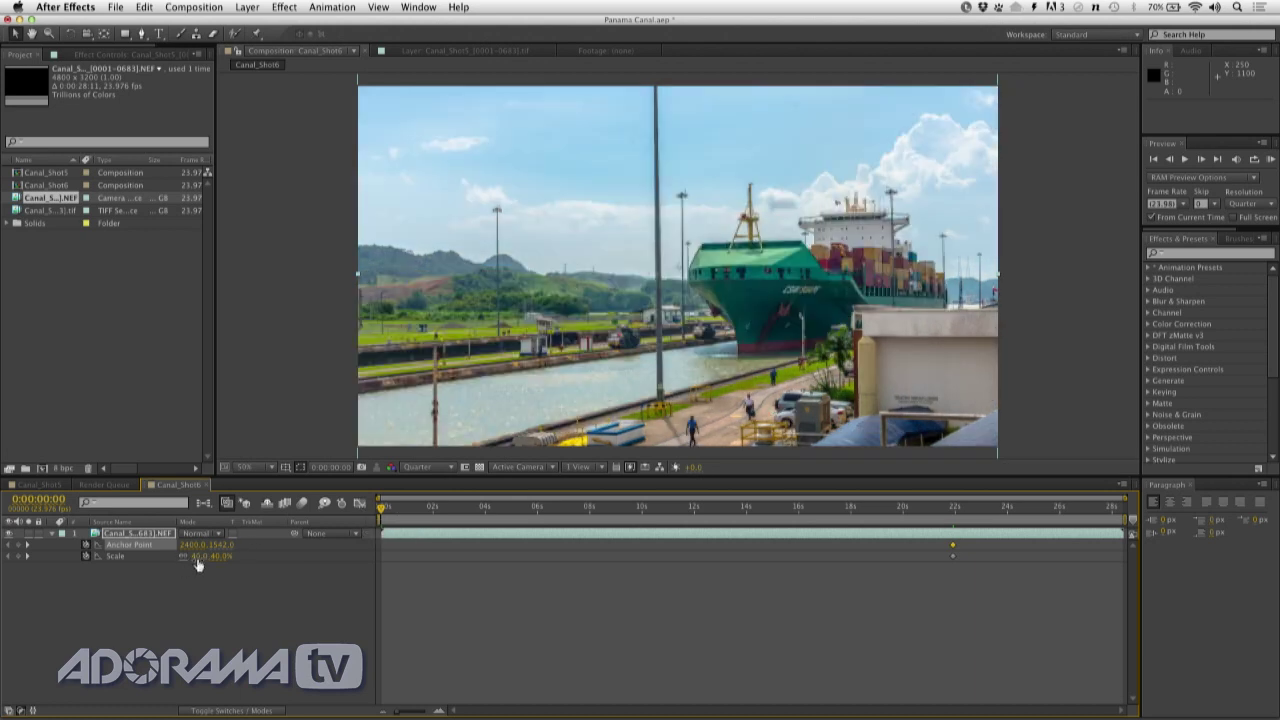
Step: At 0s, keyframe Scale at 80% and pan Anchor Point to 3228, 1542 onto the bow
{"action": "left_click_drag", "start_coordinate": [198, 556], "coordinate": [230, 567]}
{"action": "left_click", "coordinate": [199, 556]}
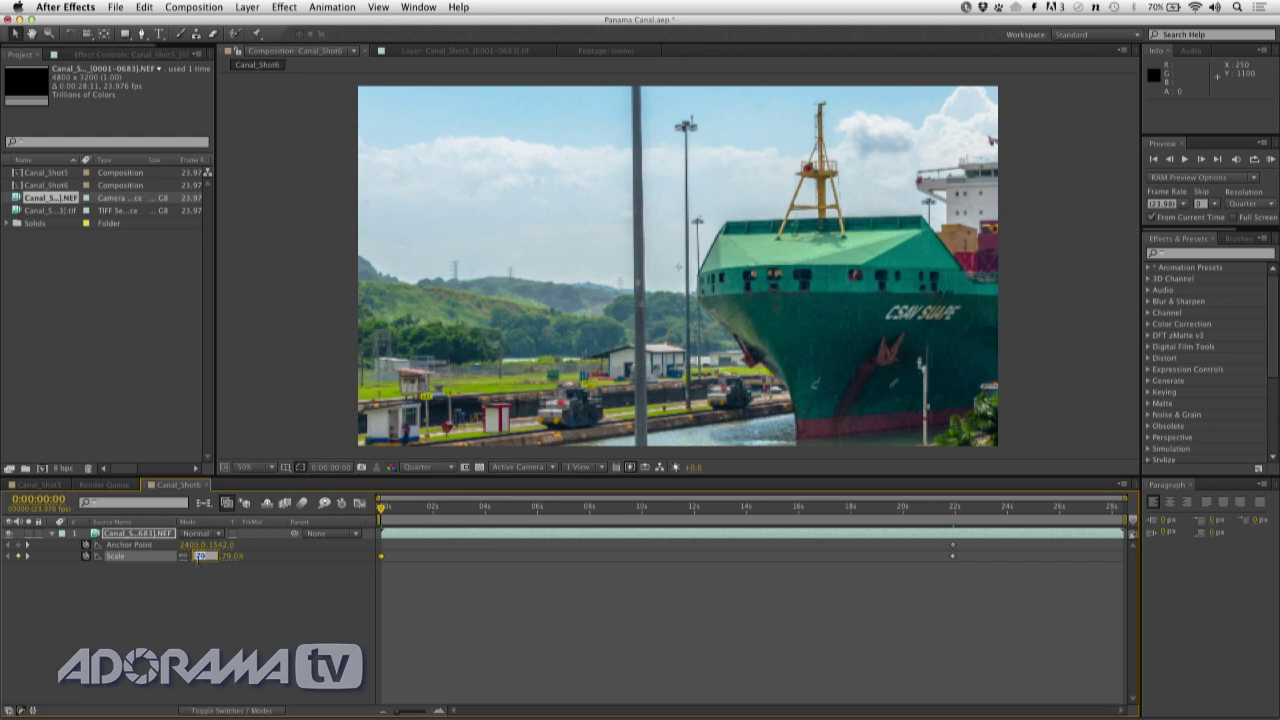
{"action": "type", "text": "80"}
{"action": "key", "text": "Return"}
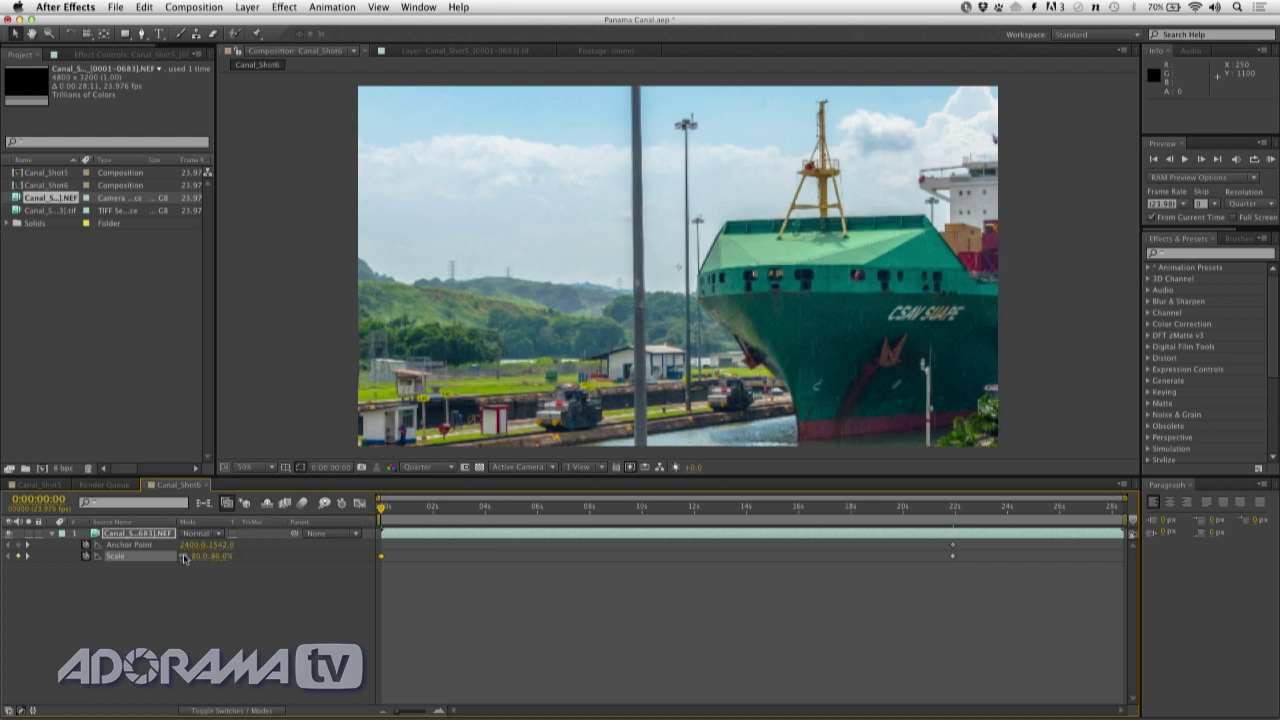
{"action": "left_click_drag", "start_coordinate": [192, 545], "coordinate": [268, 564]}
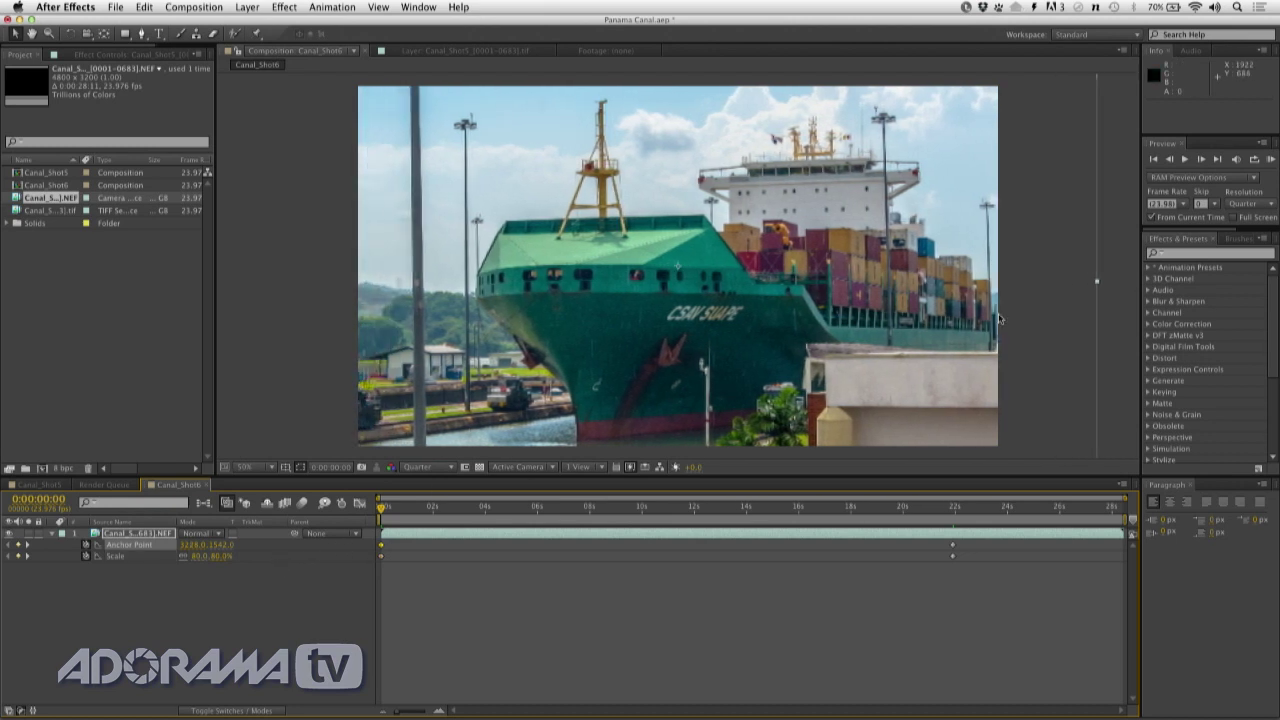
Step: Set a custom 20-pixel preview resolution and RAM-preview the zoom-and-pan animation
{"action": "left_click", "coordinate": [1242, 206]}
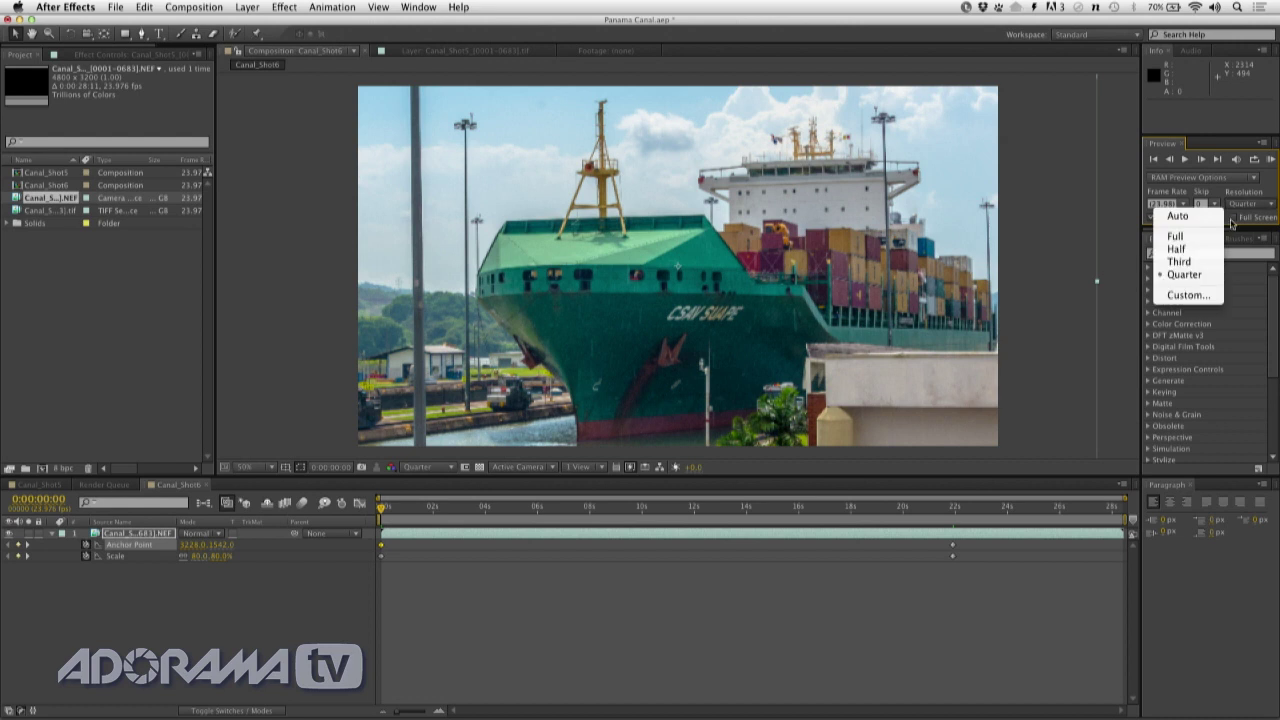
{"action": "left_click", "coordinate": [1200, 295]}
{"action": "type", "text": "20"}
{"action": "key", "text": "Tab"}
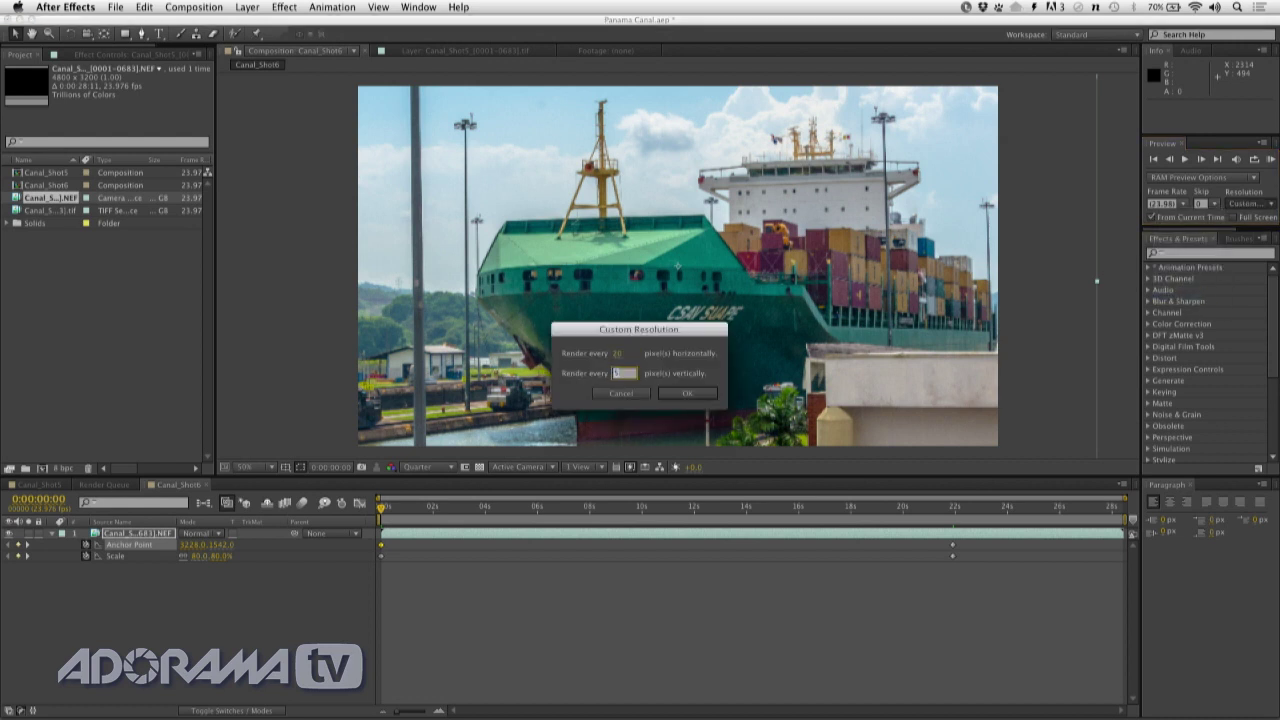
{"action": "key", "text": "Return"}
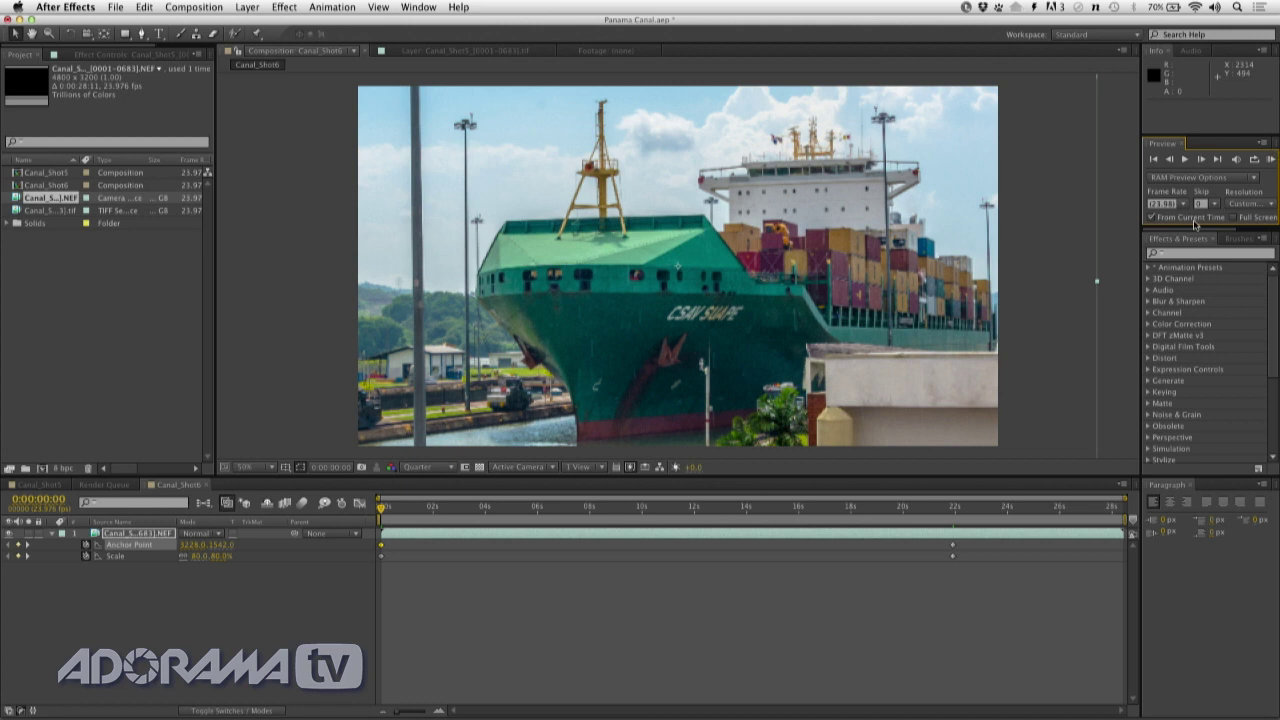
{"action": "left_click", "coordinate": [1270, 160]}
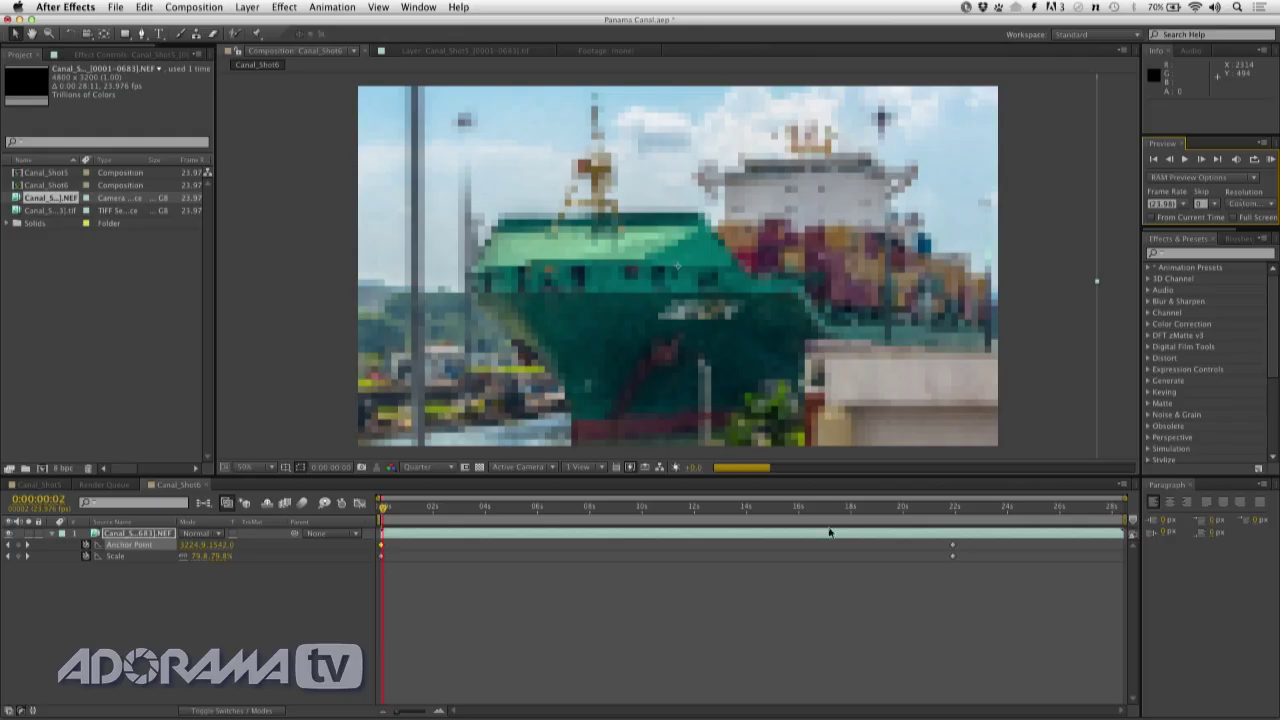
{"action": "left_click", "coordinate": [488, 516]}
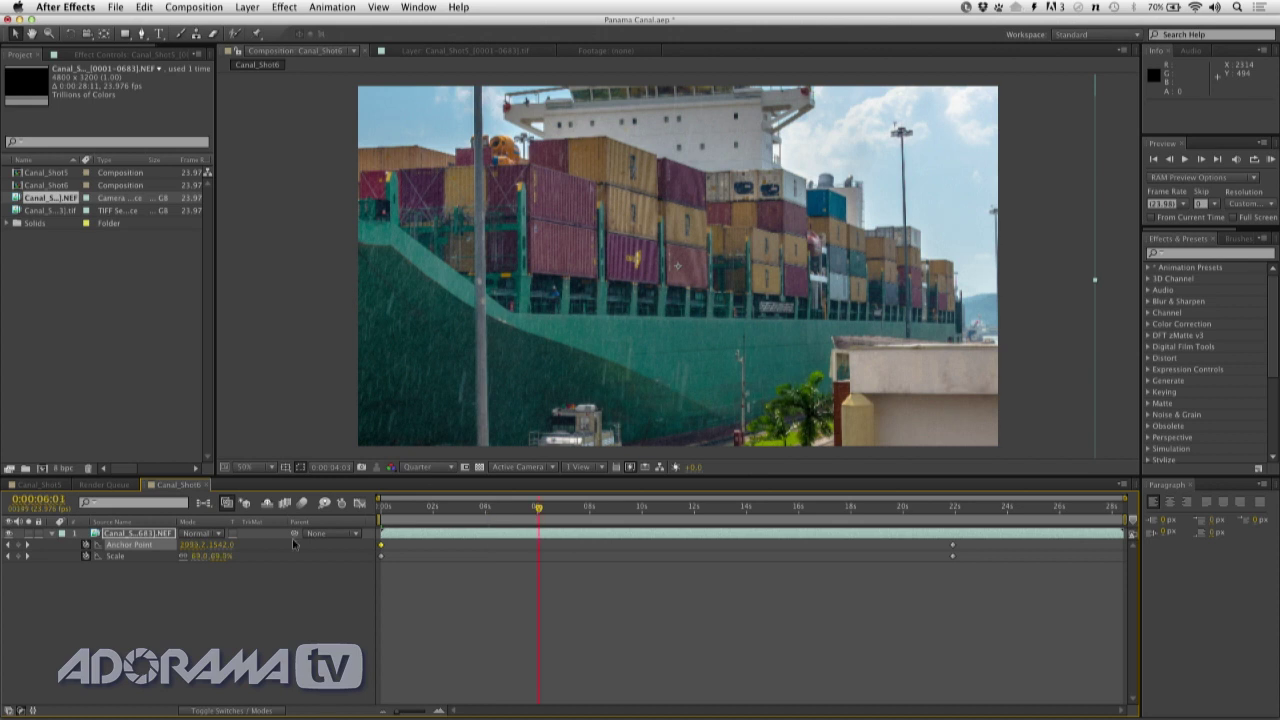
Step: At 0:00:06:01, keyframe Scale at 45% and Anchor Point at 2471.7, 1542
{"action": "left_click_drag", "start_coordinate": [204, 557], "coordinate": [196, 559]}
{"action": "left_click", "coordinate": [204, 556]}
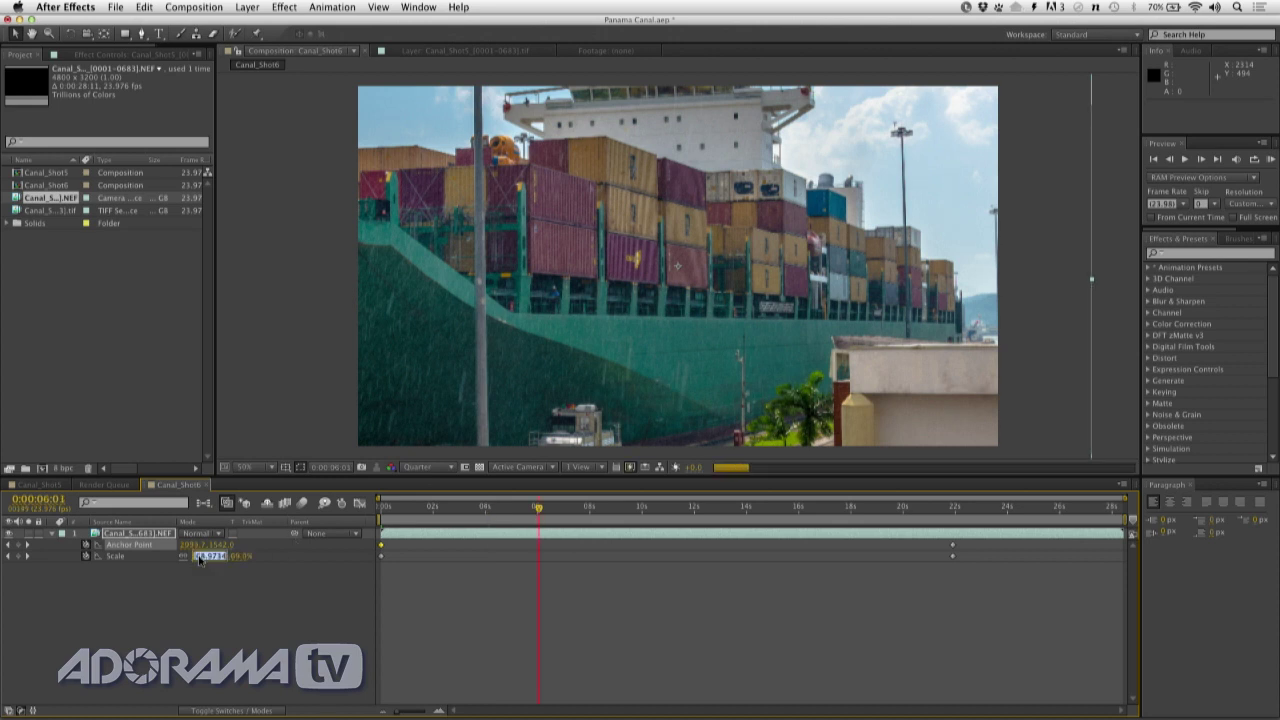
{"action": "type", "text": "50"}
{"action": "key", "text": "Return"}
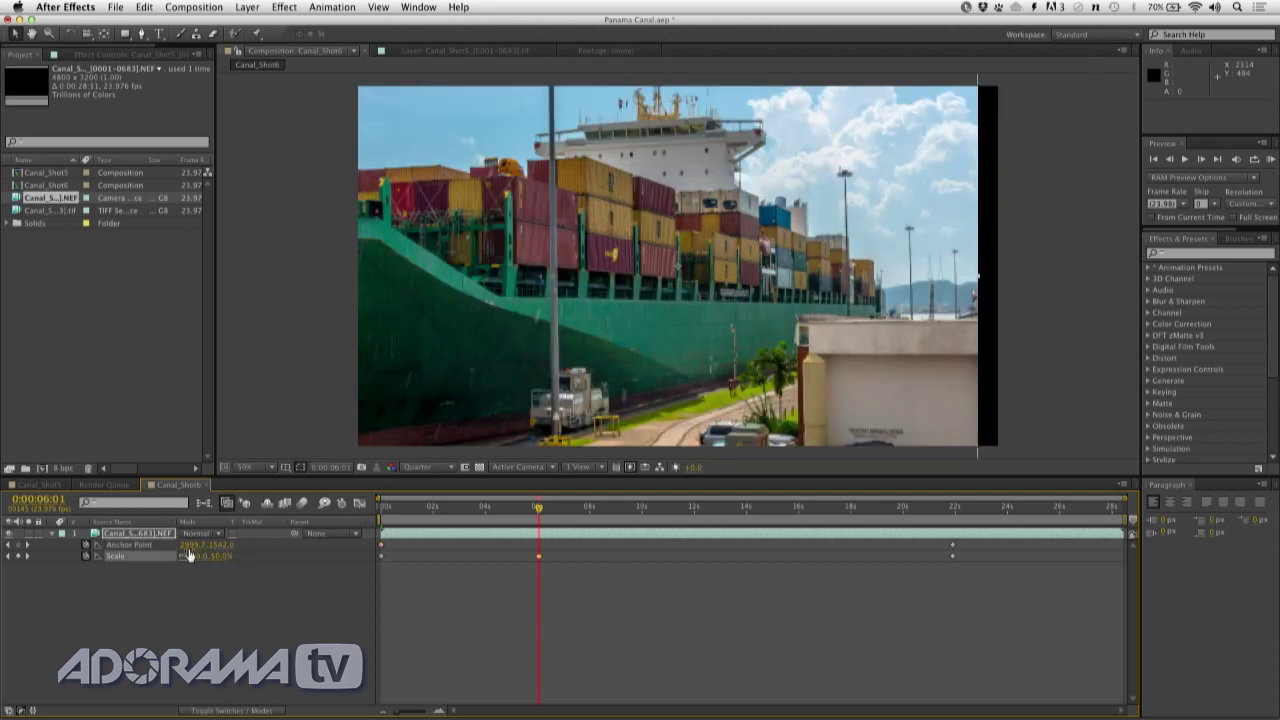
{"action": "left_click_drag", "start_coordinate": [187, 546], "coordinate": [1, 540]}
{"action": "left_click_drag", "start_coordinate": [205, 556], "coordinate": [185, 556]}
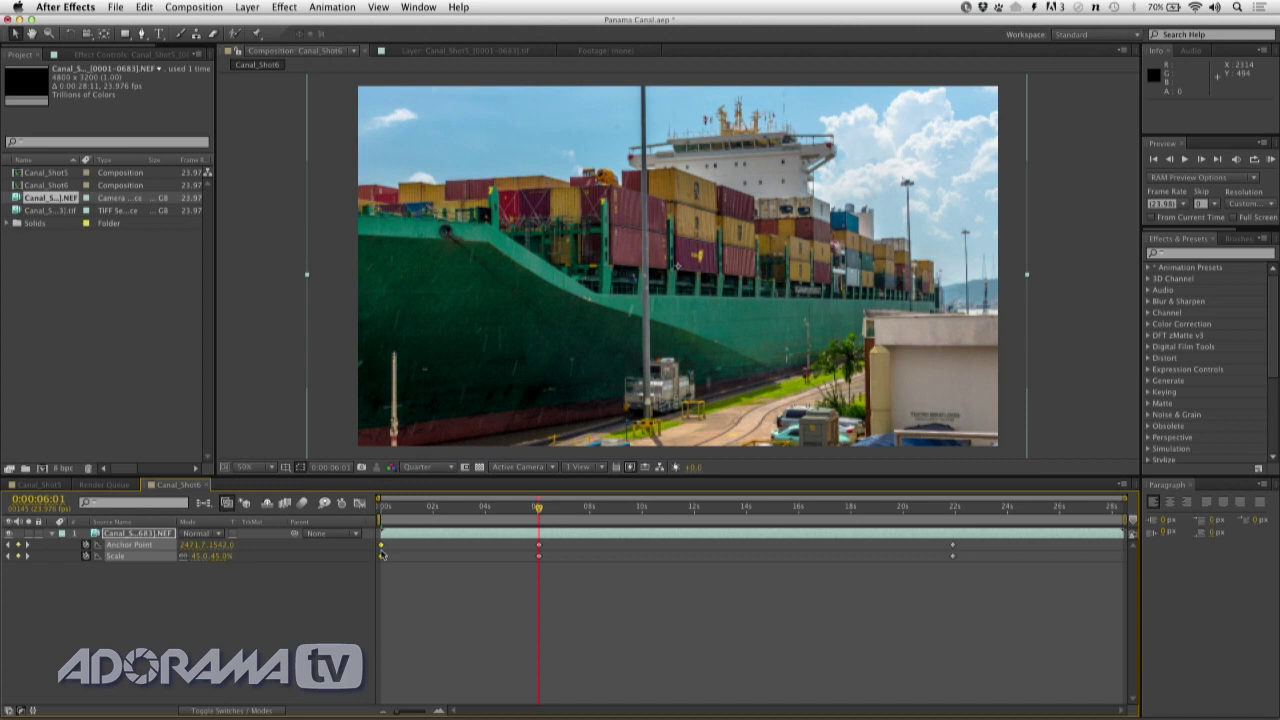
Step: Apply Easy Ease Out to the 0s keyframes and Easy Ease In to both 22s keyframes
{"action": "right_click", "coordinate": [381, 556]}
{"action": "mouse_move", "coordinate": [447, 697]}
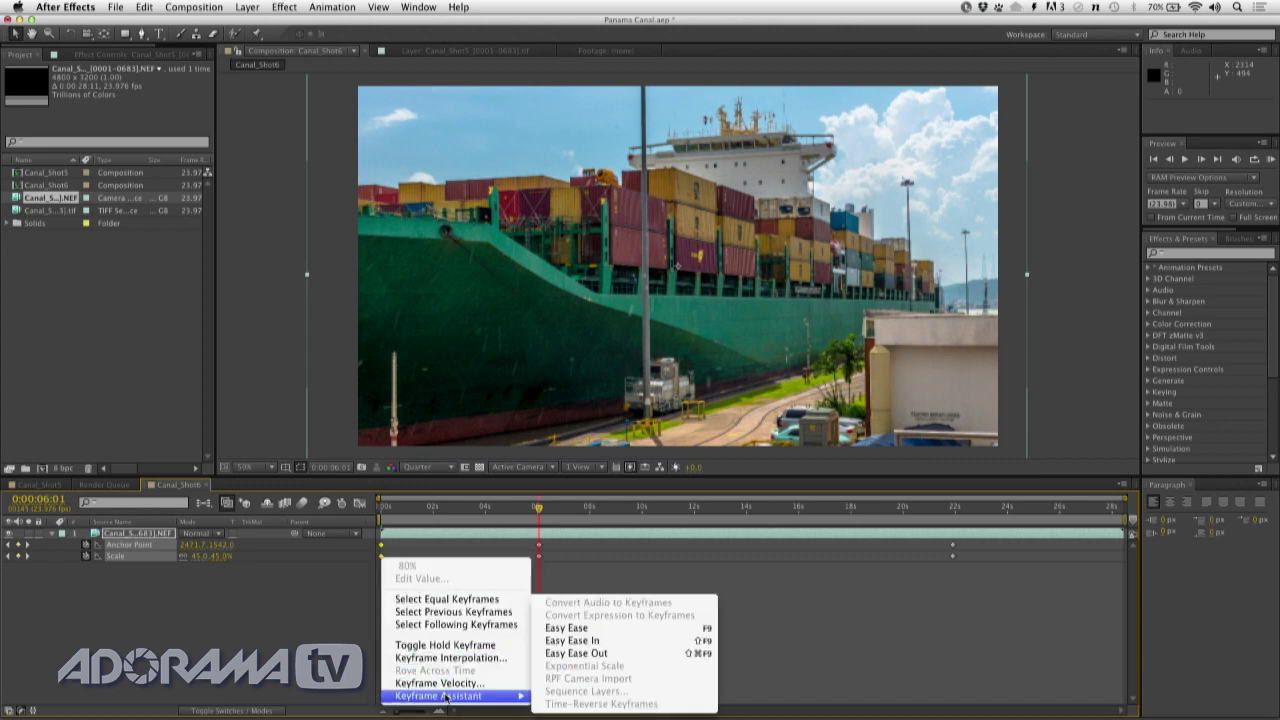
{"action": "left_click", "coordinate": [569, 654]}
{"action": "left_click_drag", "start_coordinate": [970, 605], "coordinate": [930, 540]}
{"action": "right_click", "coordinate": [955, 549]}
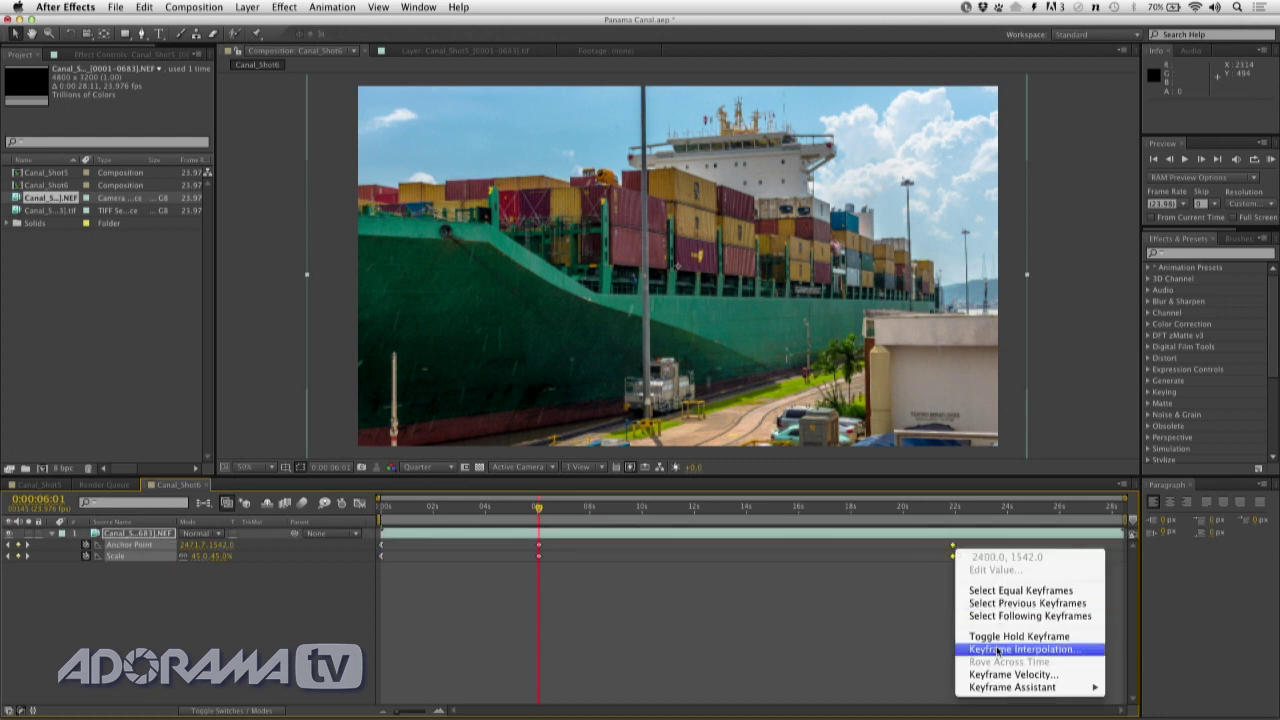
{"action": "mouse_move", "coordinate": [997, 689]}
{"action": "left_click", "coordinate": [820, 640]}
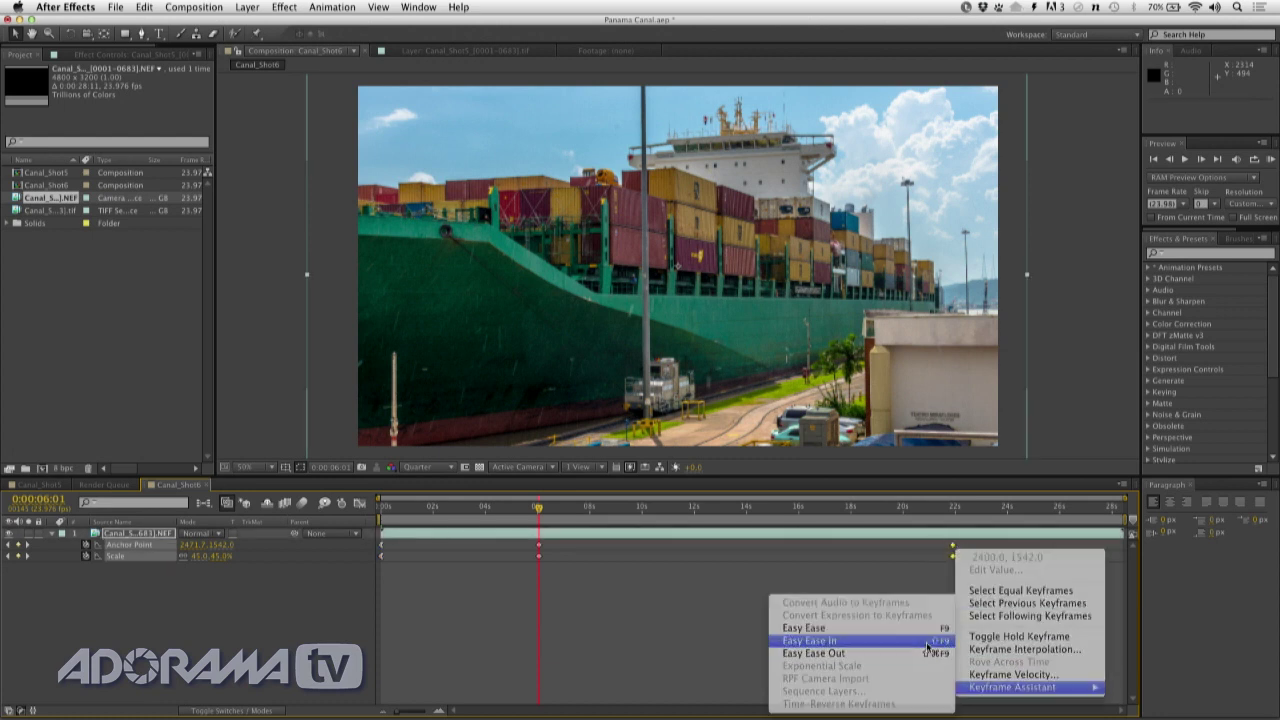
Step: Set the 6-second keyframes to Bezier temporal interpolation
{"action": "right_click", "coordinate": [538, 545]}
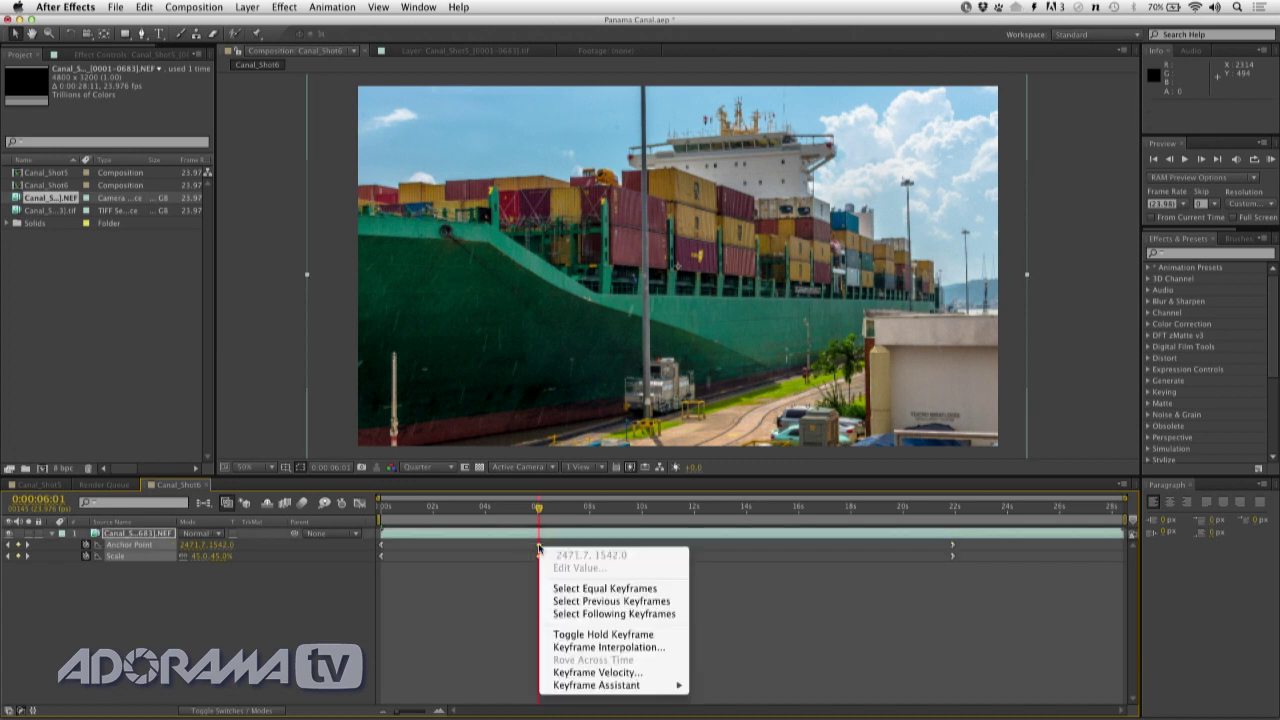
{"action": "left_click", "coordinate": [571, 647]}
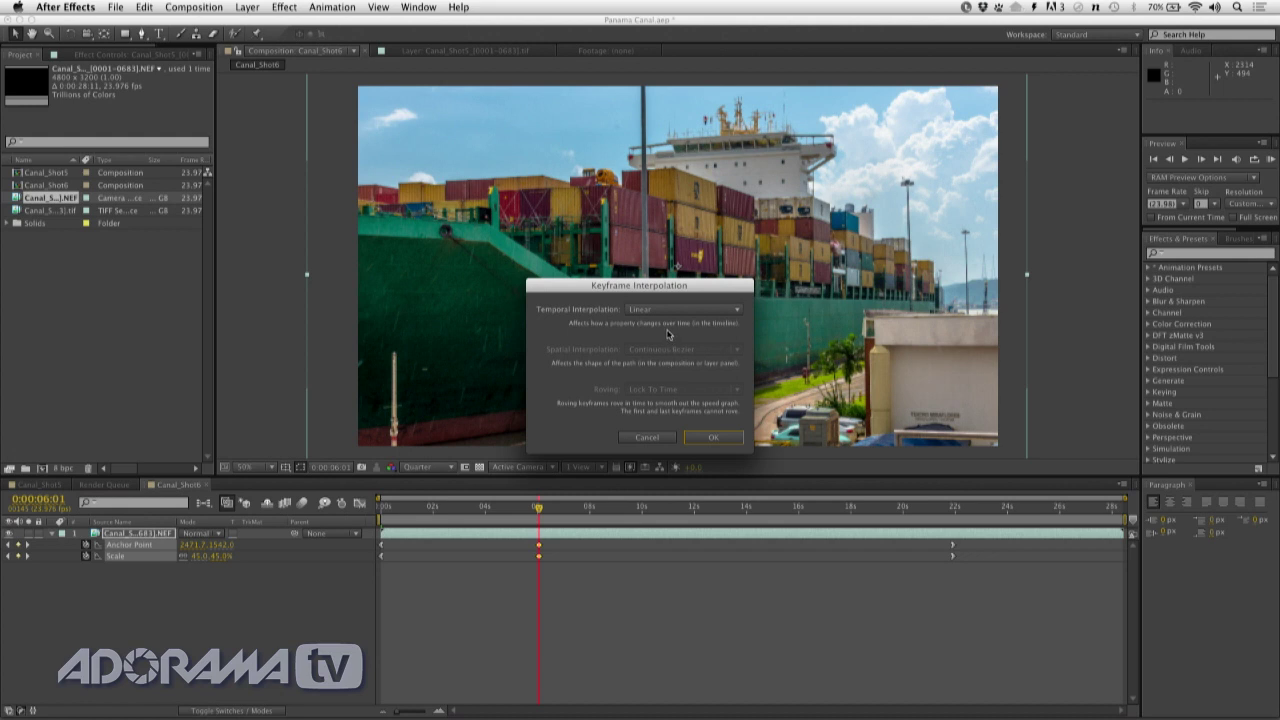
{"action": "left_click", "coordinate": [661, 312]}
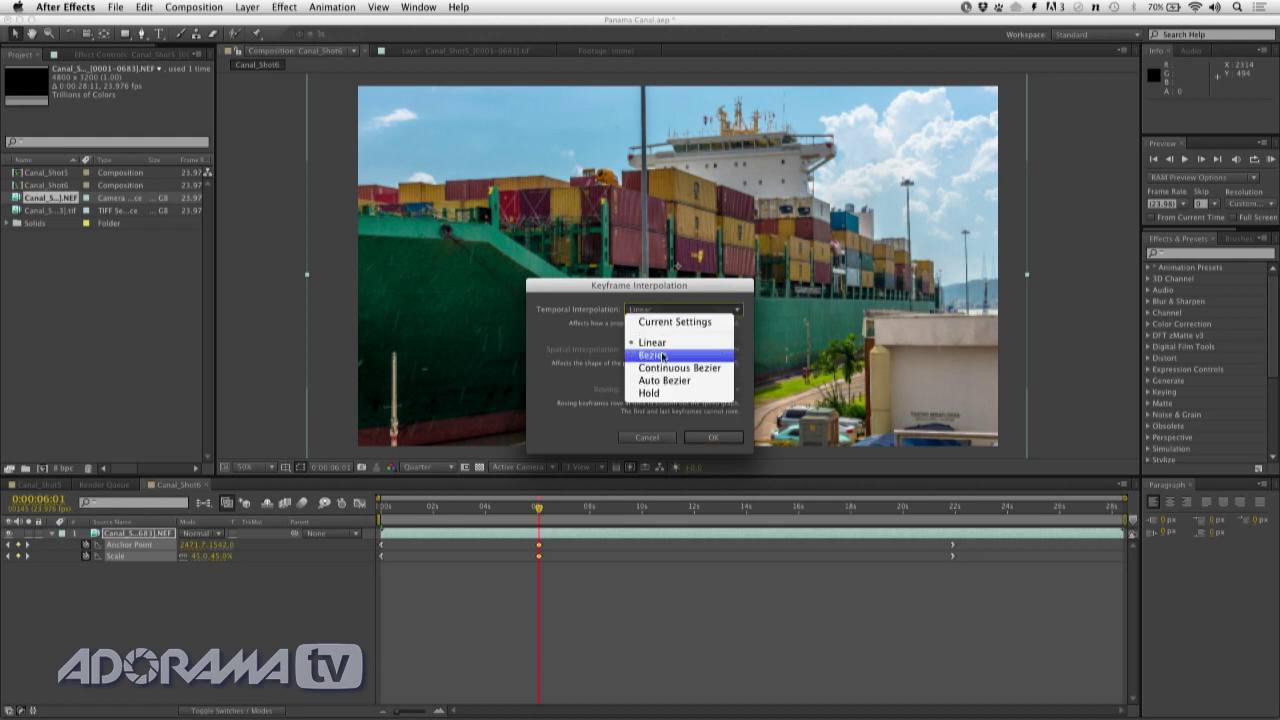
{"action": "left_click", "coordinate": [662, 356]}
{"action": "left_click", "coordinate": [712, 437]}
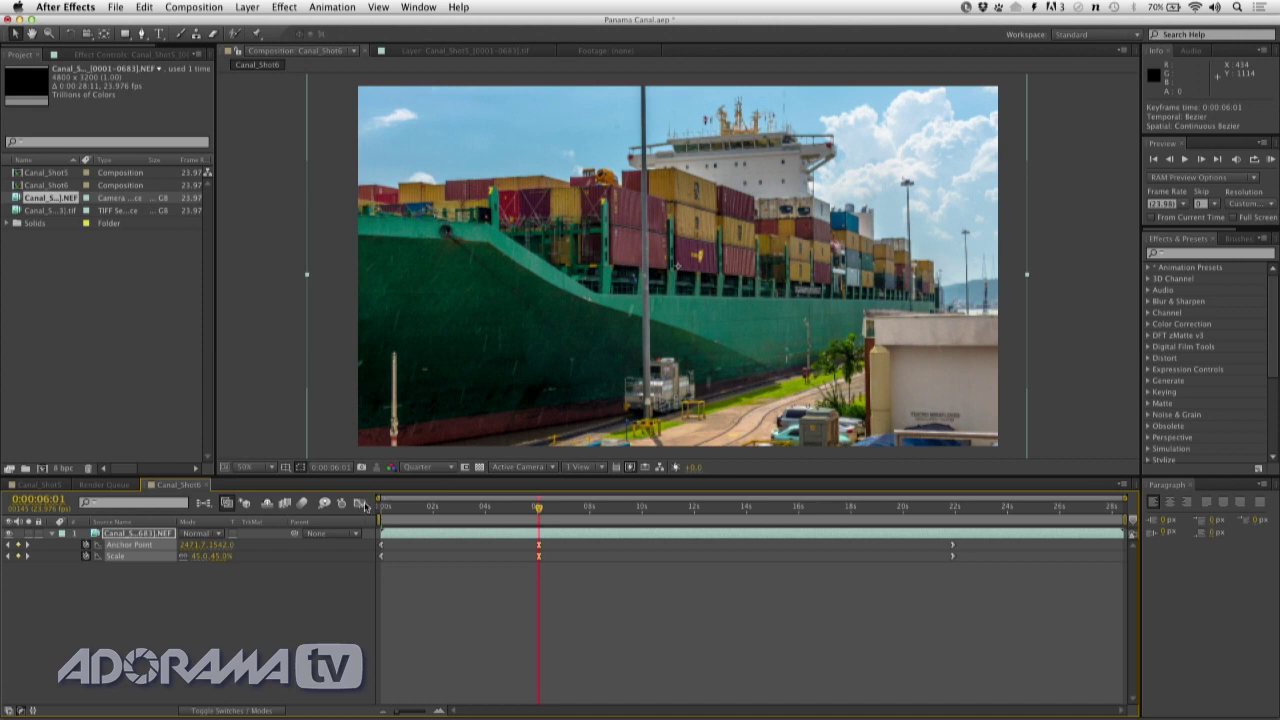
{"action": "left_click", "coordinate": [360, 503]}
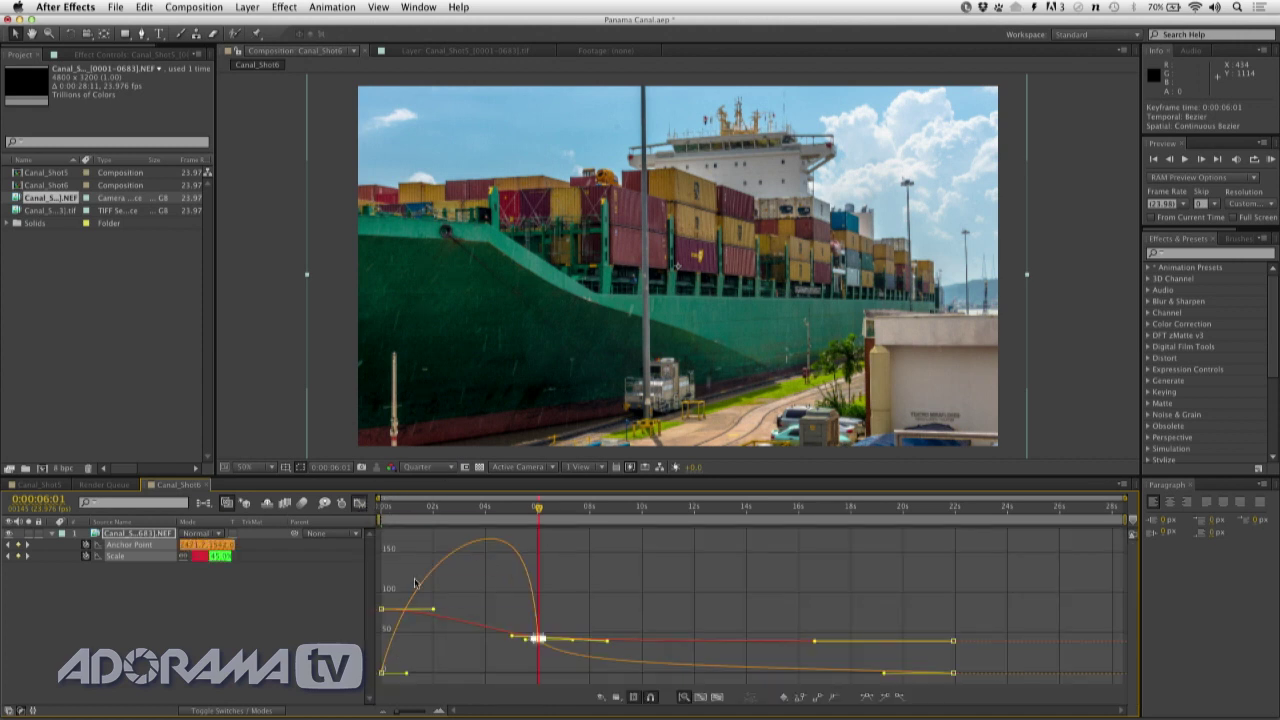
Step: On the Anchor Point speed curve, drag the 6-second keyframe's incoming Bezier handle outward
{"action": "left_click", "coordinate": [584, 588]}
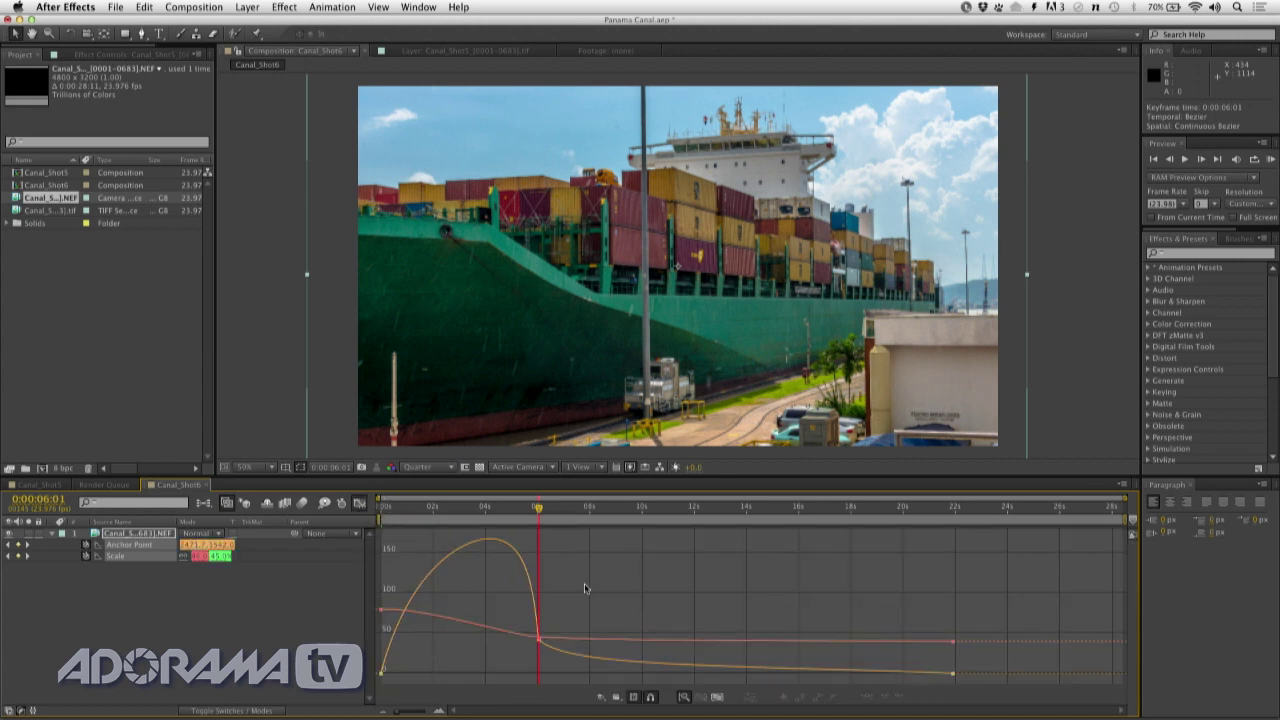
{"action": "left_click", "coordinate": [543, 634]}
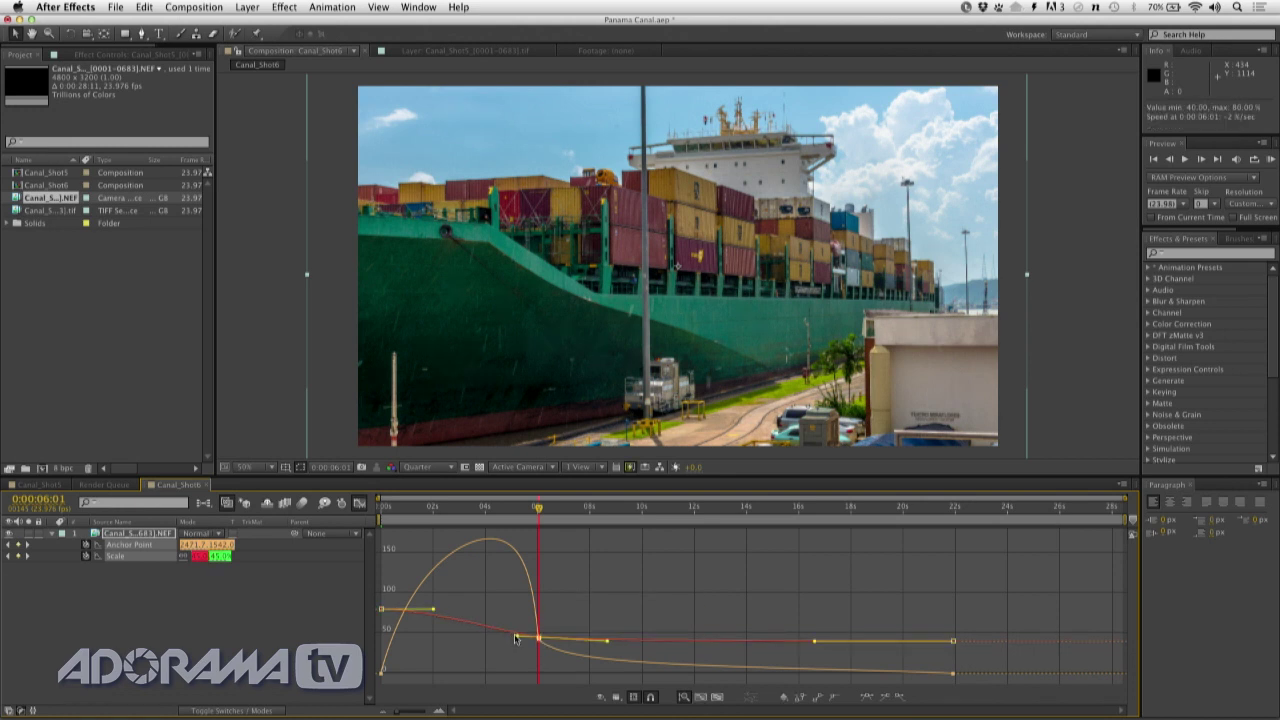
{"action": "left_click_drag", "start_coordinate": [519, 638], "coordinate": [493, 638]}
{"action": "left_click_drag", "start_coordinate": [375, 682], "coordinate": [545, 645]}
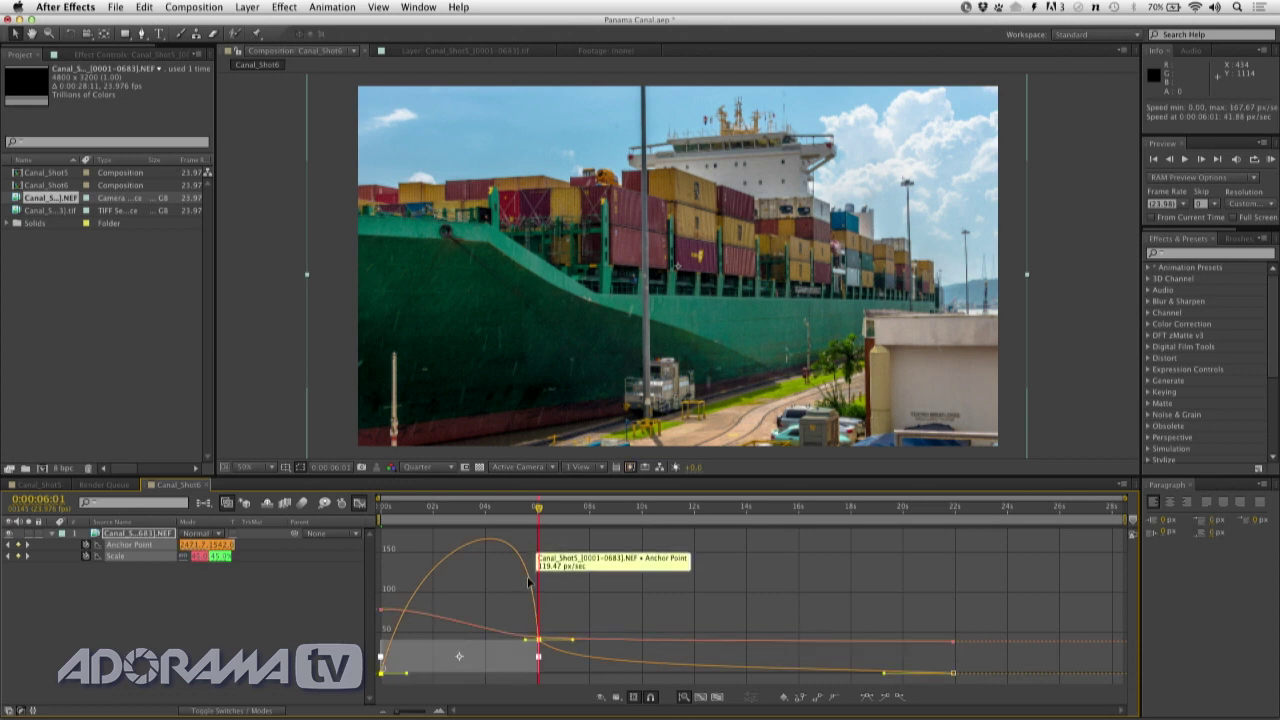